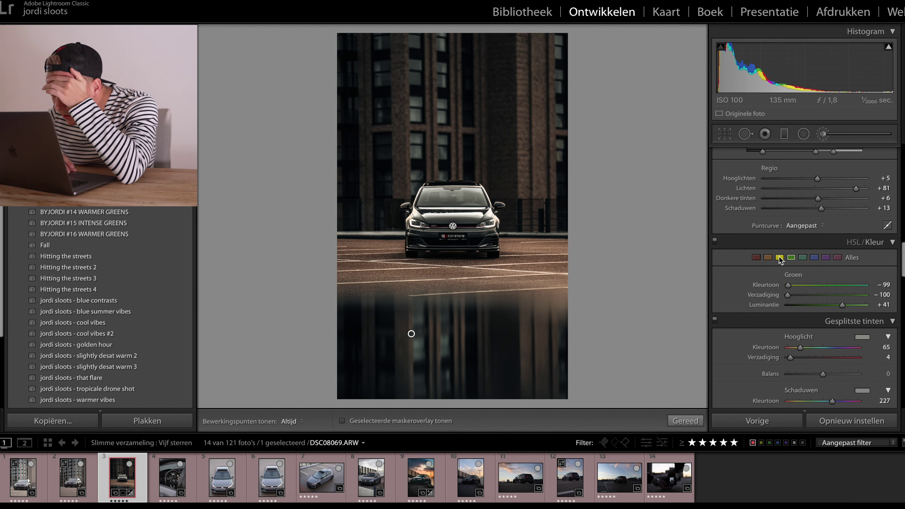
# Set the parked car photo's clarity (Helderheid) to +73 and its shadows (Schaduwen) to +77
pyautogui.scroll(15, 779, 259)
pyautogui.moveTo(838, 307); pyautogui.dragTo(850, 305)
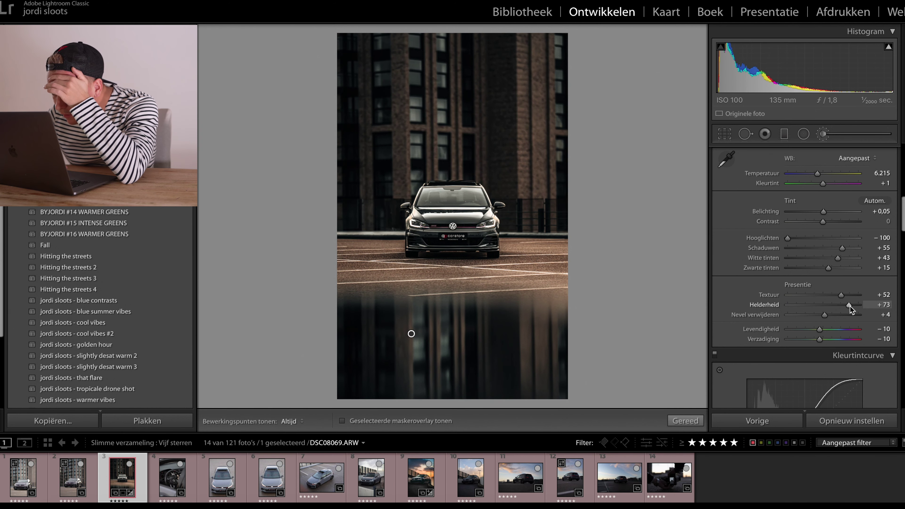
pyautogui.click(785, 135)
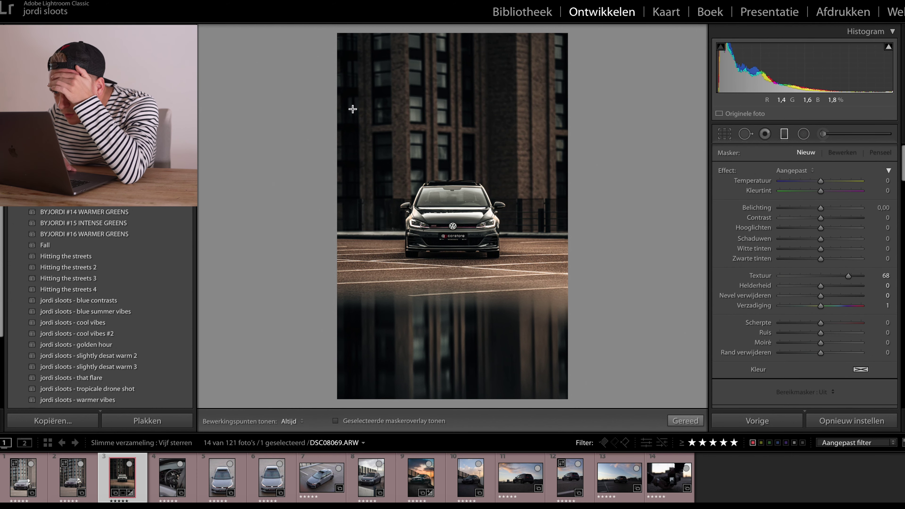
pyautogui.click(724, 135)
pyautogui.click(726, 136)
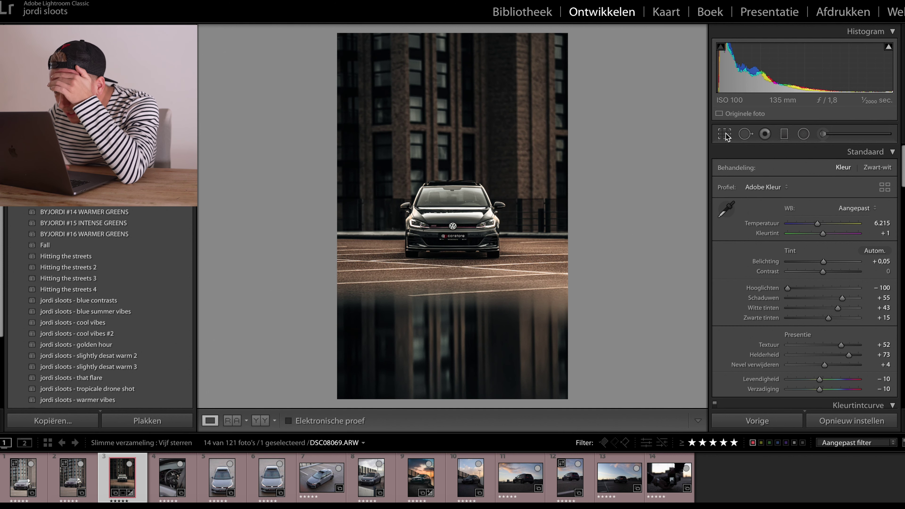
pyautogui.moveTo(842, 300)
pyautogui.mouseDown()
pyautogui.moveTo(866, 300)
pyautogui.moveTo(850, 301)
pyautogui.mouseUp()
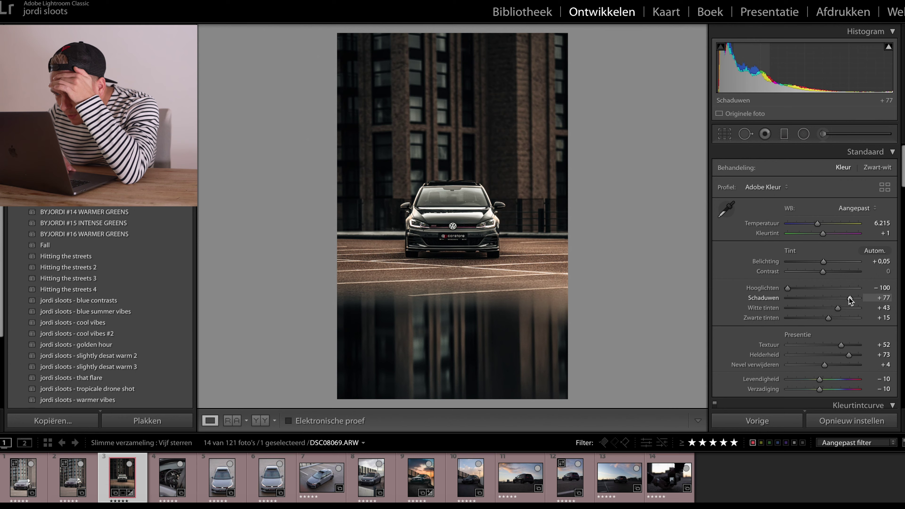
# Inspect the car up close and compare the edit with the unedited version, both zoomed in and at full view
pyautogui.click(454, 210)
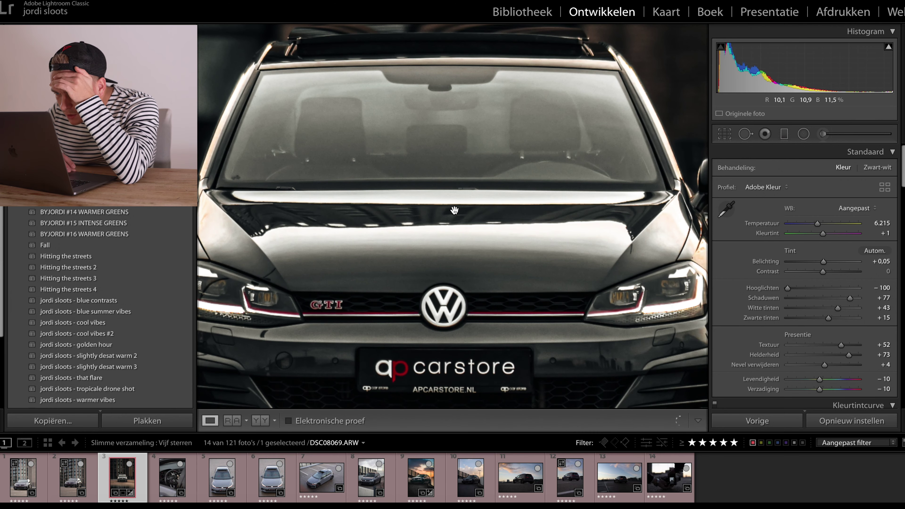
pyautogui.click(454, 210)
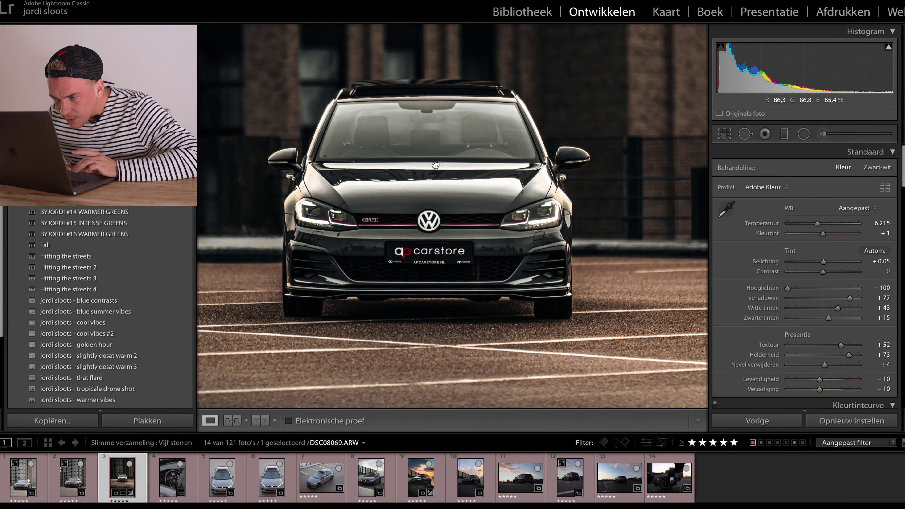
pyautogui.moveTo(435, 165); pyautogui.dragTo(437, 174)
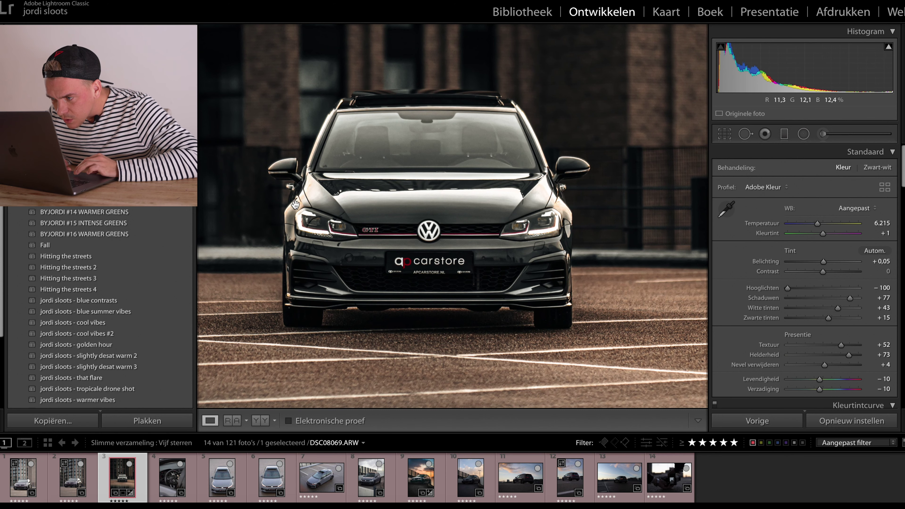
pyautogui.press('\\')
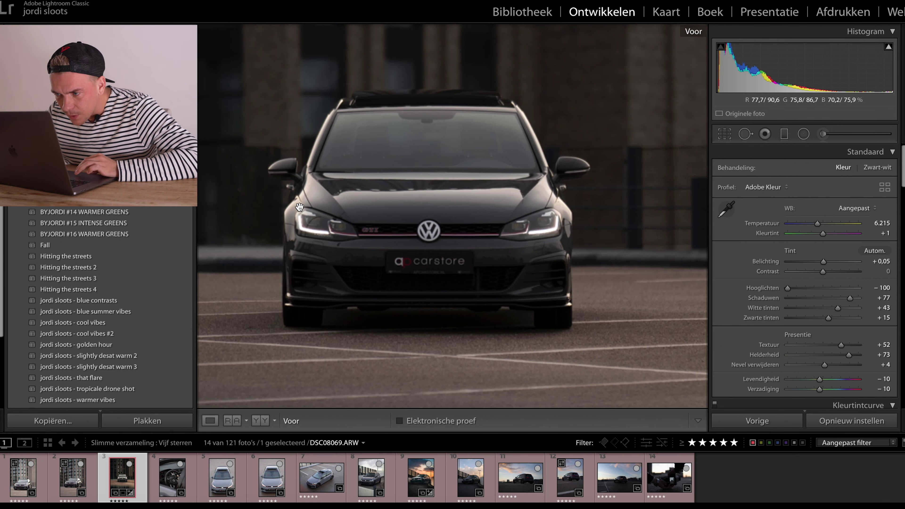
pyautogui.press('\\')
pyautogui.click(432, 217)
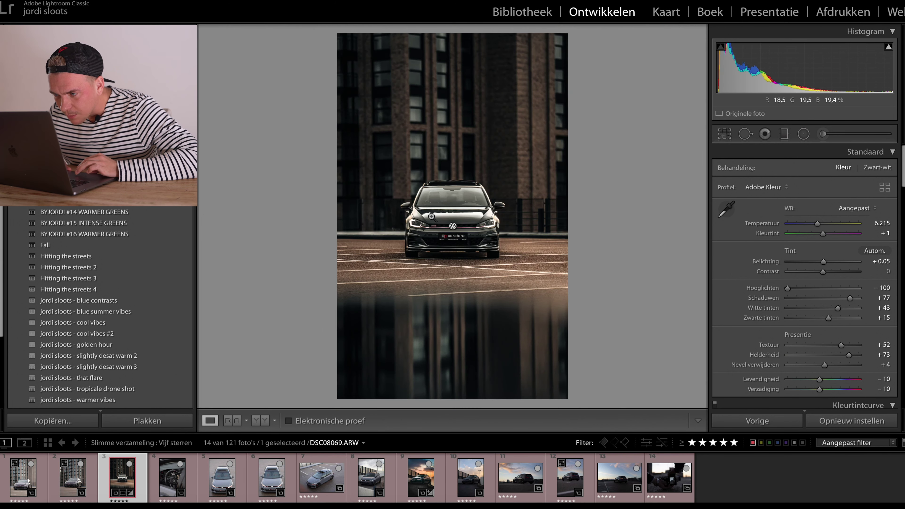
pyautogui.press('\\')
pyautogui.press('\\')
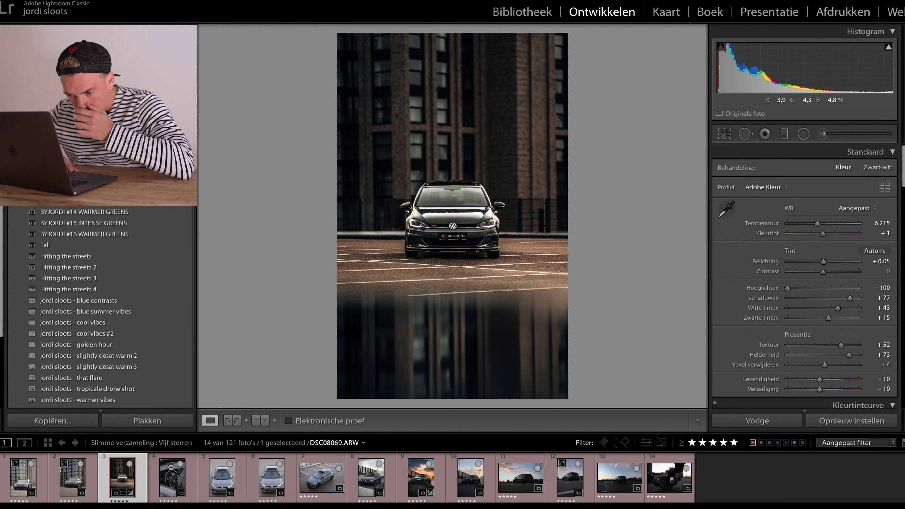
# Open the steering wheel photo DSC08075.ARW and set exposure +0.20, contrast +19, highlights +15, shadows +41, whites +20 and blacks −10
pyautogui.click(78, 485)
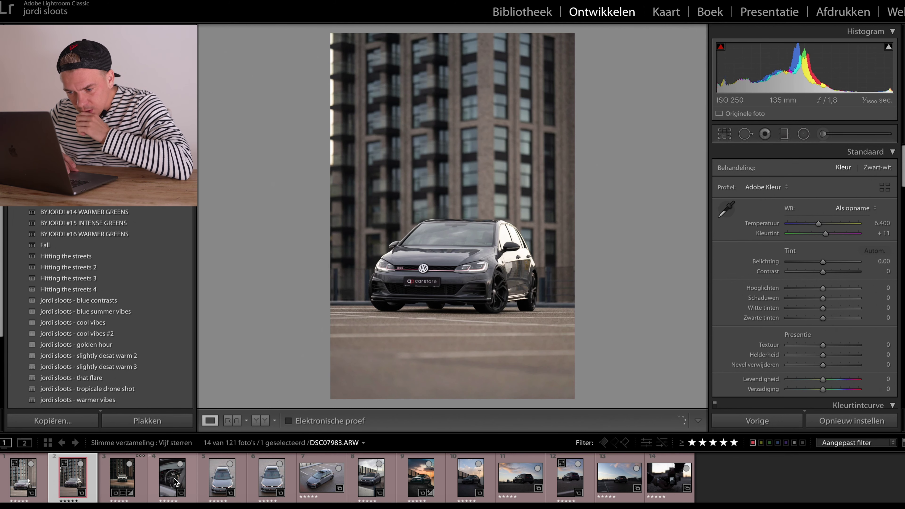
pyautogui.click(174, 482)
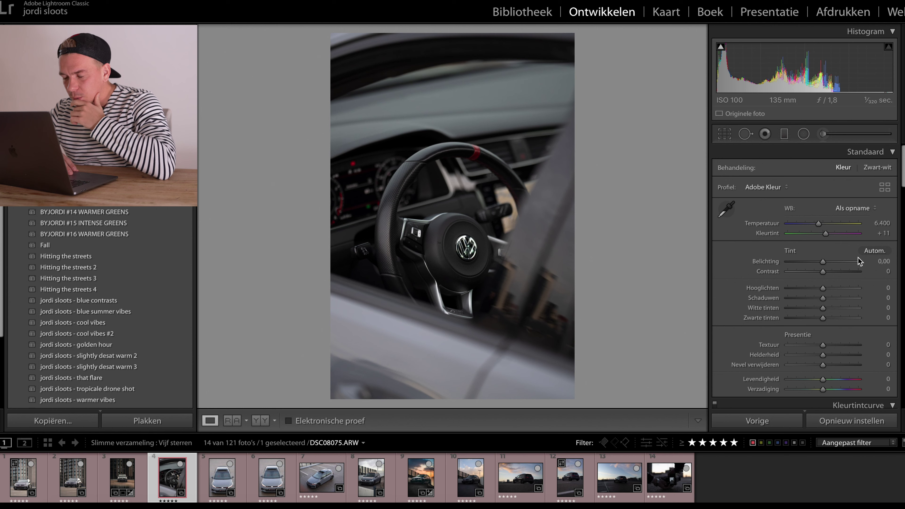
pyautogui.scroll(-3, 847, 283)
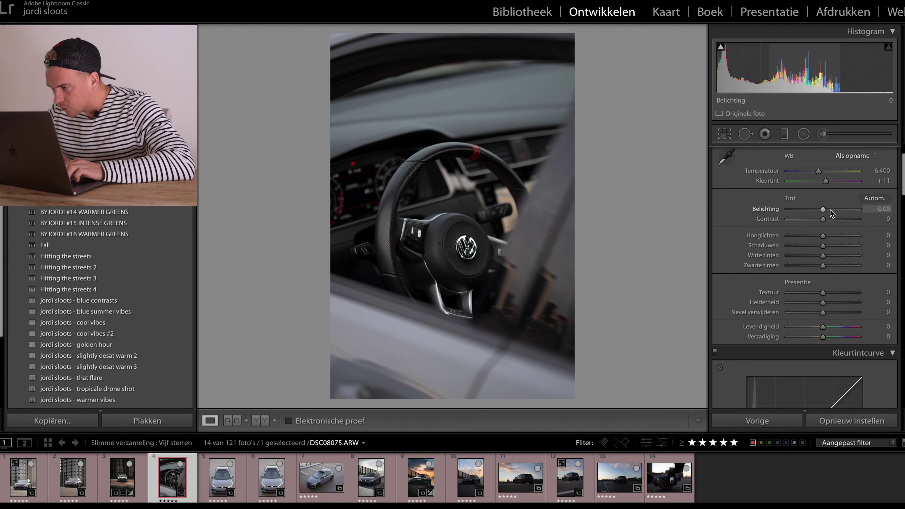
pyautogui.moveTo(823, 209); pyautogui.dragTo(829, 256)
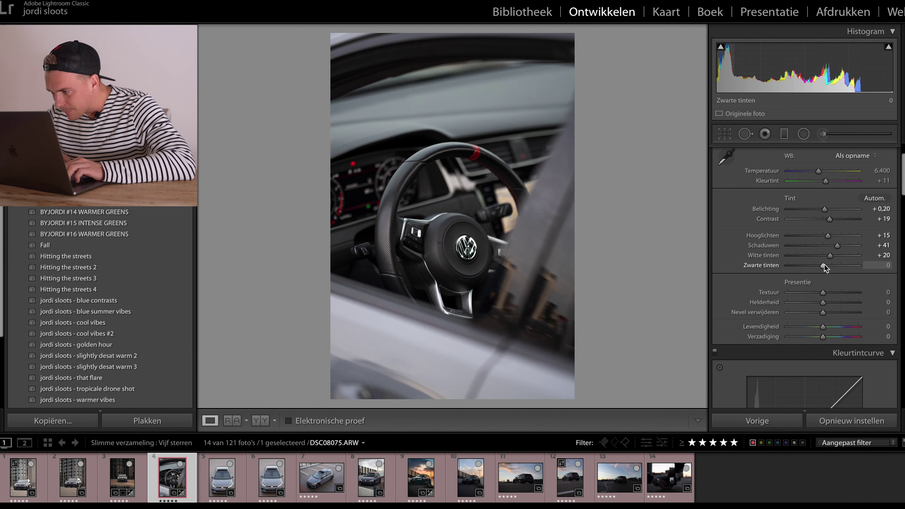
pyautogui.moveTo(824, 263); pyautogui.dragTo(821, 265)
# Set the steering wheel photo's clarity (Helderheid) to +100 and texture (Textuur) to +25
pyautogui.moveTo(824, 305); pyautogui.dragTo(863, 302)
pyautogui.doubleClick(753, 302)
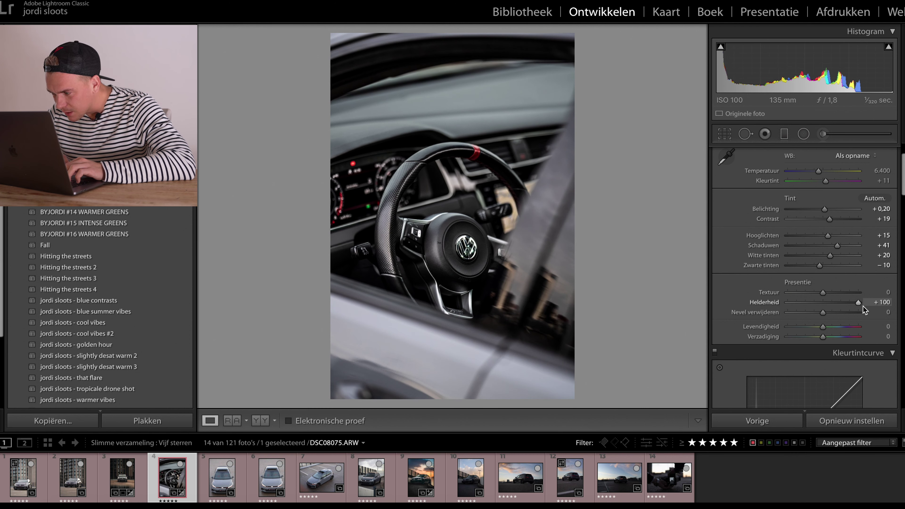
pyautogui.moveTo(823, 293)
pyautogui.mouseDown()
pyautogui.moveTo(862, 294)
pyautogui.moveTo(834, 293)
pyautogui.mouseUp()
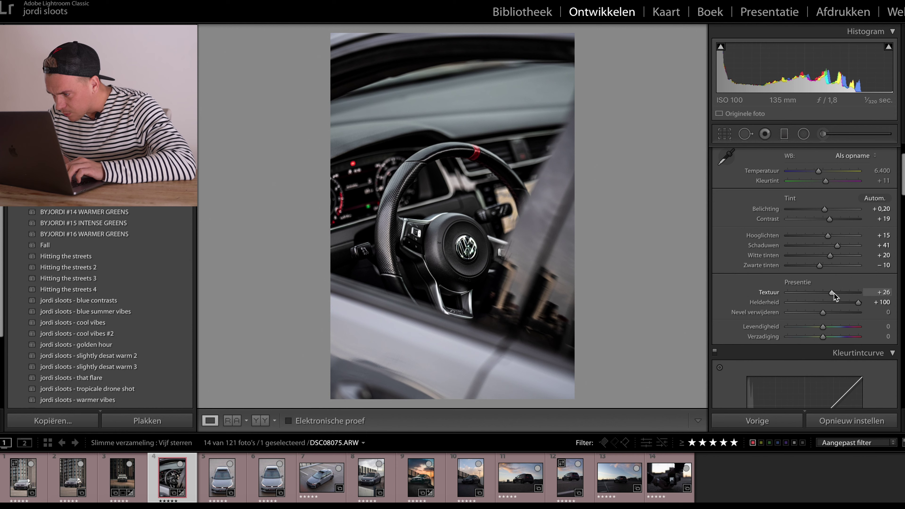
# Shape the tone curve into a slight S with lights (Lichten) at +11 and darks (Donkere tinten) at −8
pyautogui.scroll(-5, 834, 293)
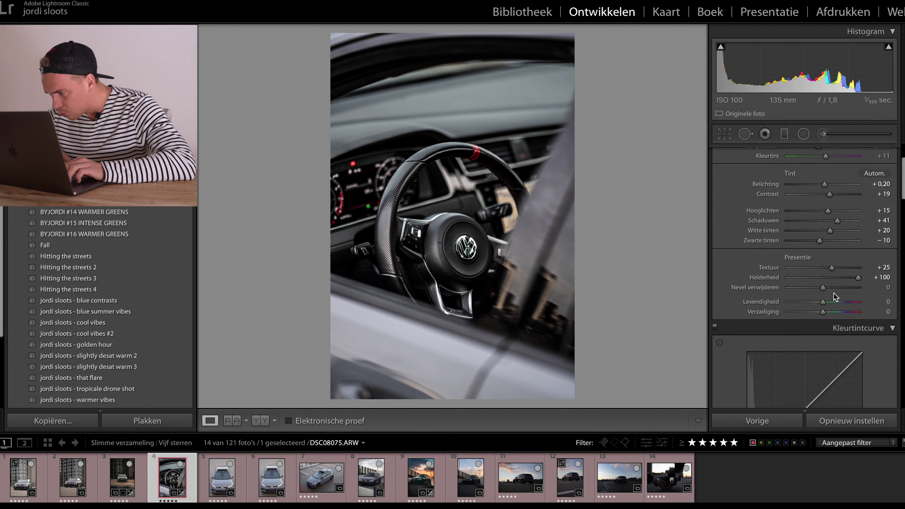
pyautogui.scroll(-1, 832, 293)
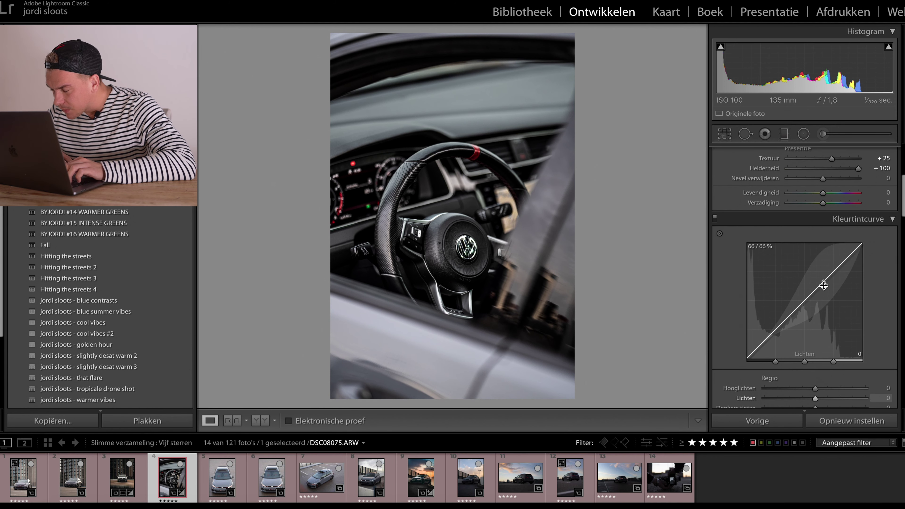
pyautogui.moveTo(824, 285); pyautogui.dragTo(823, 280)
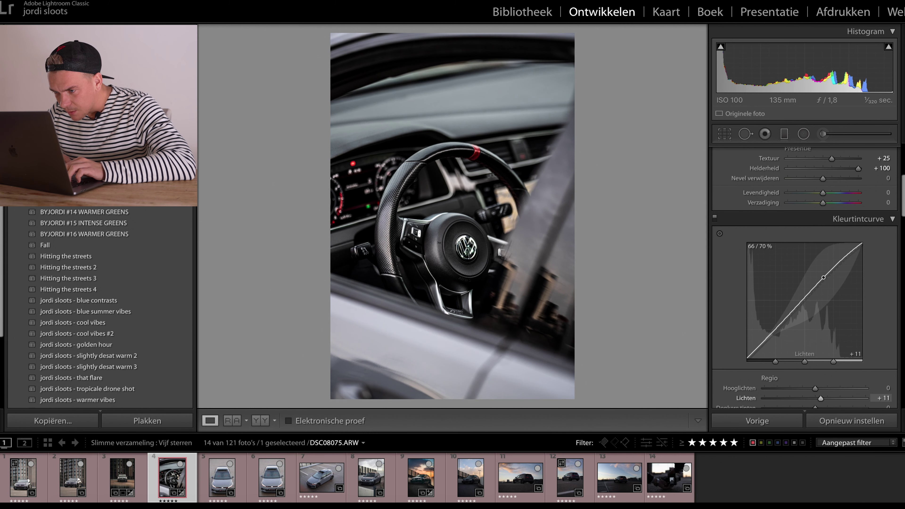
pyautogui.moveTo(786, 322); pyautogui.dragTo(779, 328)
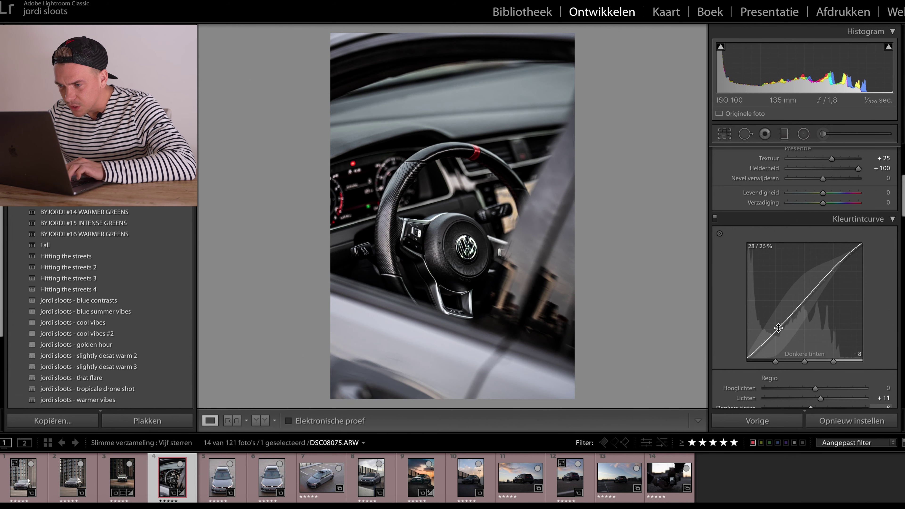
# Set the blue saturation to −82 and blue luminance to −15, and compare the photo with its unedited version
pyautogui.scroll(-5, 778, 327)
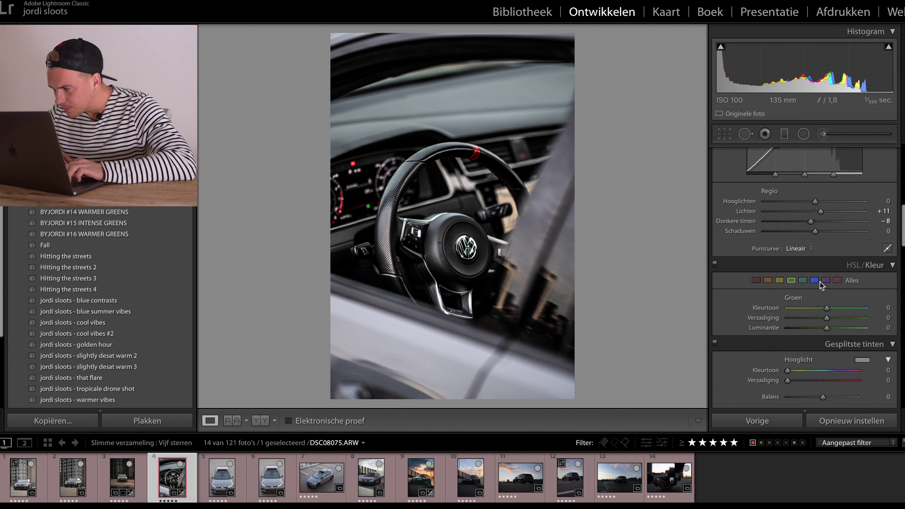
pyautogui.scroll(-3, 819, 283)
pyautogui.click(815, 224)
pyautogui.moveTo(827, 261); pyautogui.dragTo(891, 273)
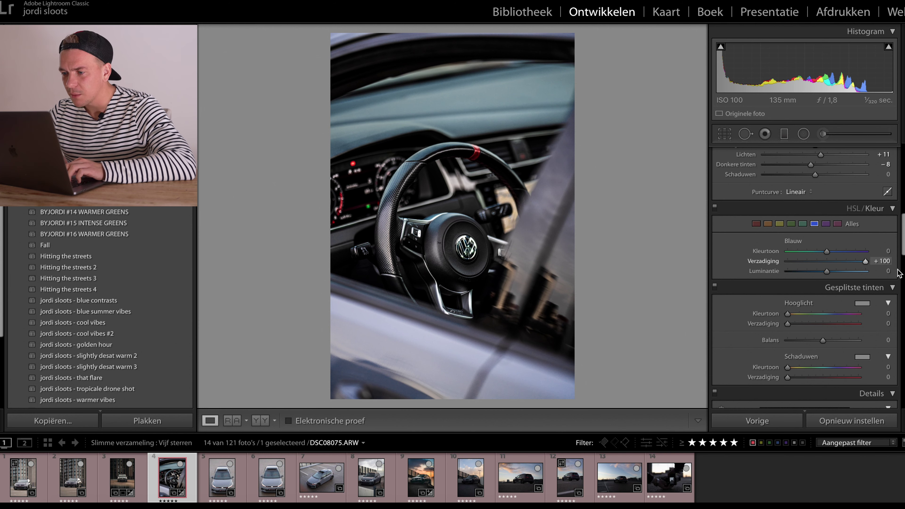
pyautogui.moveTo(899, 274); pyautogui.dragTo(614, 277)
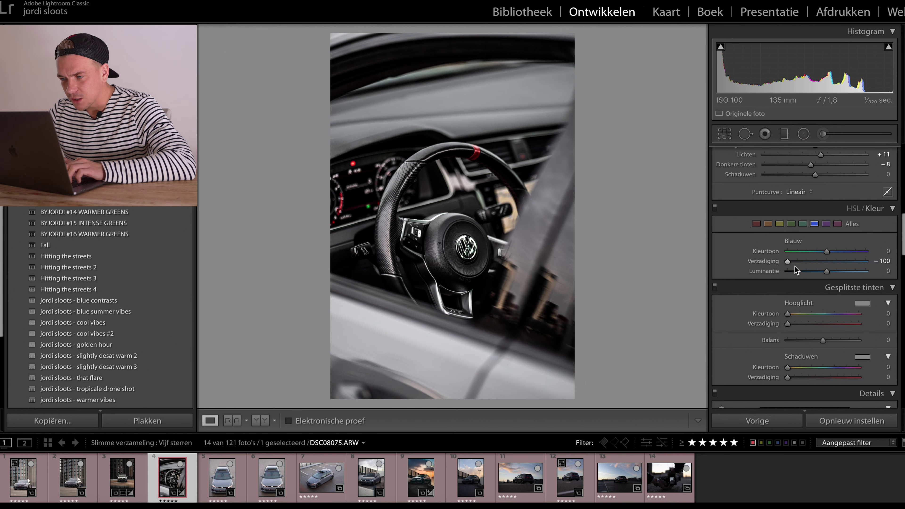
pyautogui.moveTo(788, 261); pyautogui.dragTo(817, 273)
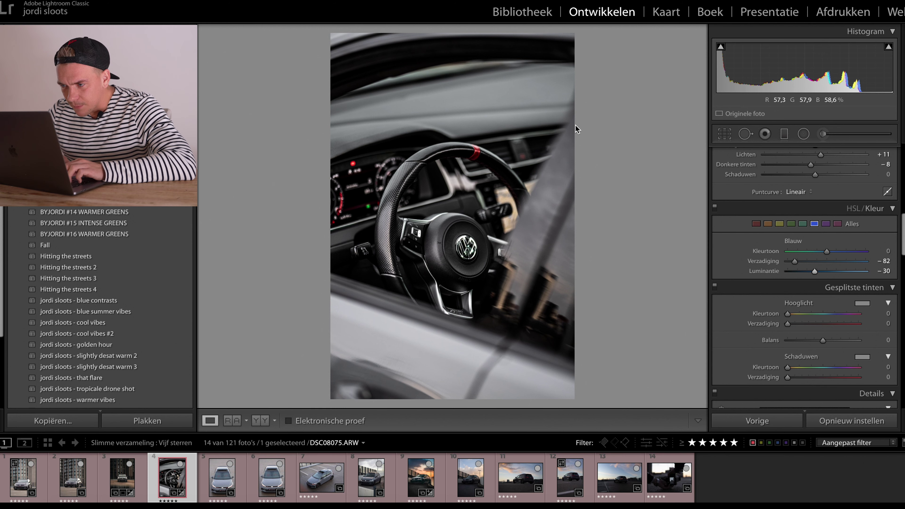
pyautogui.moveTo(816, 271)
pyautogui.mouseDown()
pyautogui.moveTo(866, 273)
pyautogui.moveTo(805, 276)
pyautogui.moveTo(821, 277)
pyautogui.mouseUp()
pyautogui.scroll(5, 821, 277)
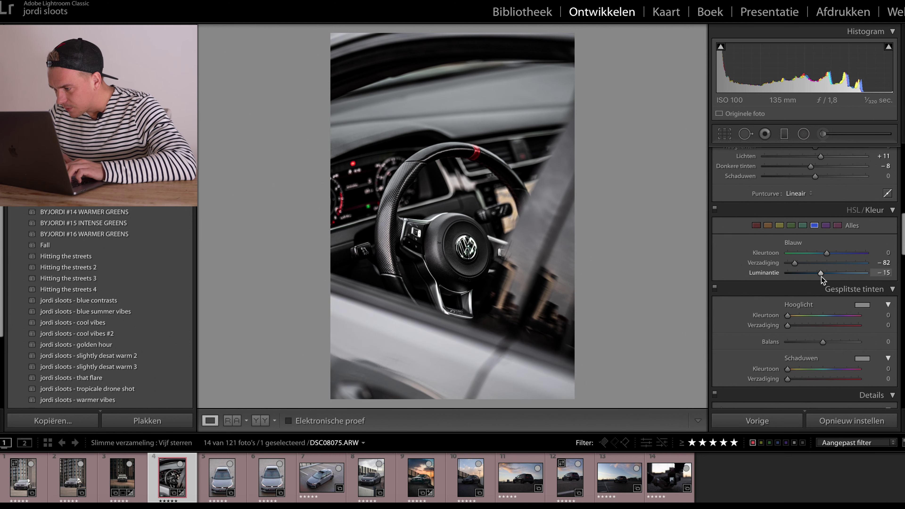
pyautogui.press('\\')
pyautogui.press('\\')
pyautogui.press('\\')
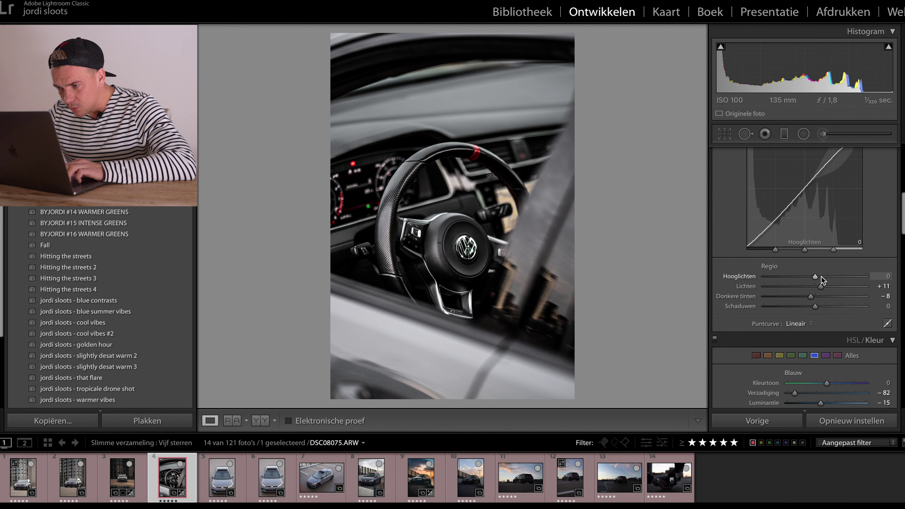
pyautogui.press('\\')
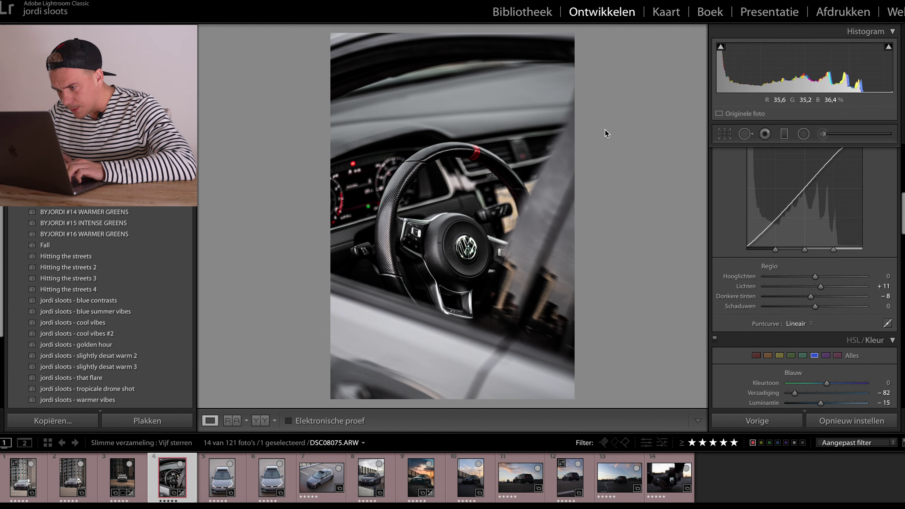
# Set the red saturation to +30 and red luminance to −41, comparing the photo with its unedited version
pyautogui.scroll(-5, 780, 278)
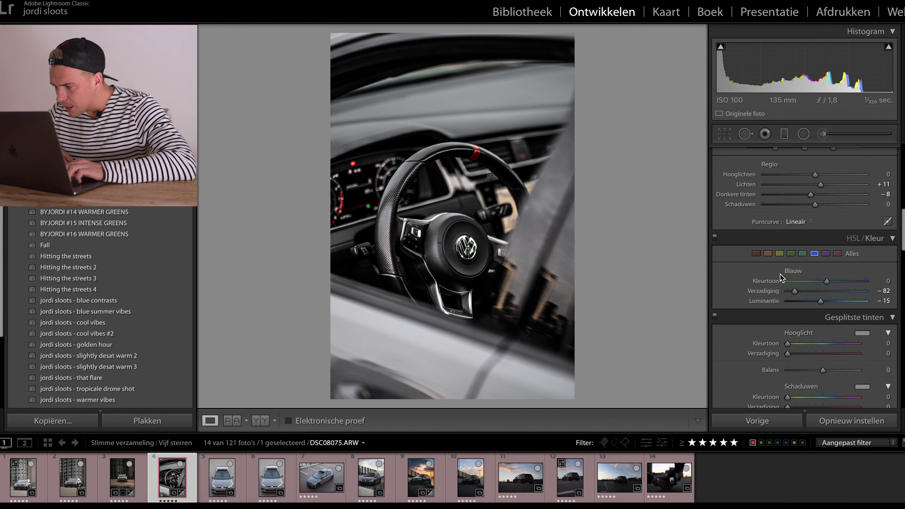
pyautogui.click(756, 217)
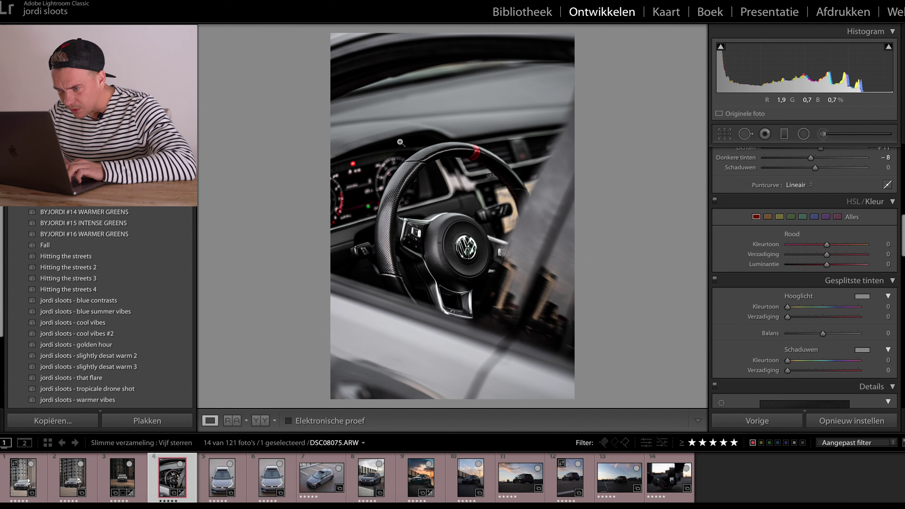
pyautogui.press('\\')
pyautogui.press('\\')
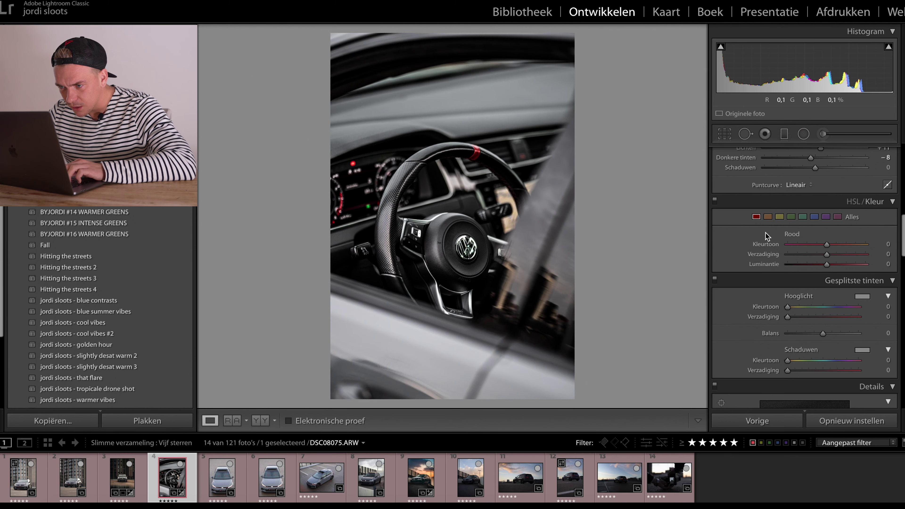
pyautogui.moveTo(826, 265); pyautogui.dragTo(847, 255)
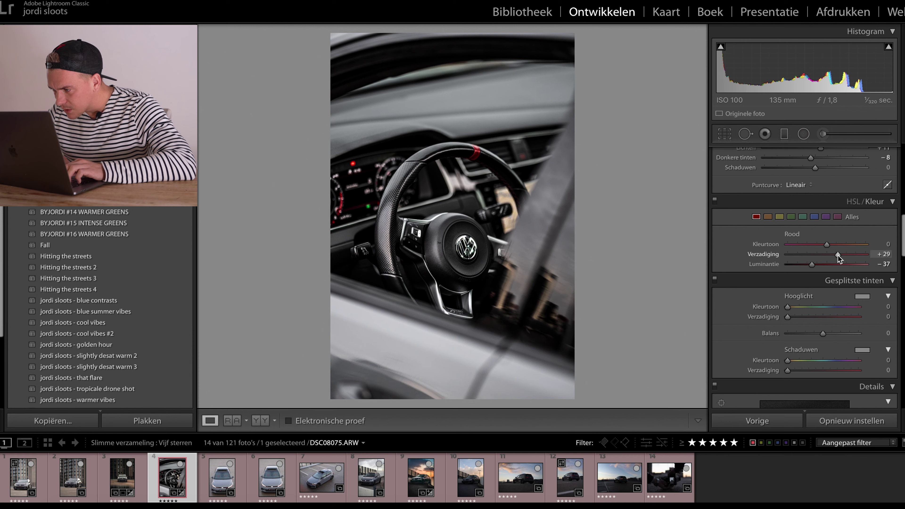
pyautogui.moveTo(822, 268); pyautogui.dragTo(810, 270)
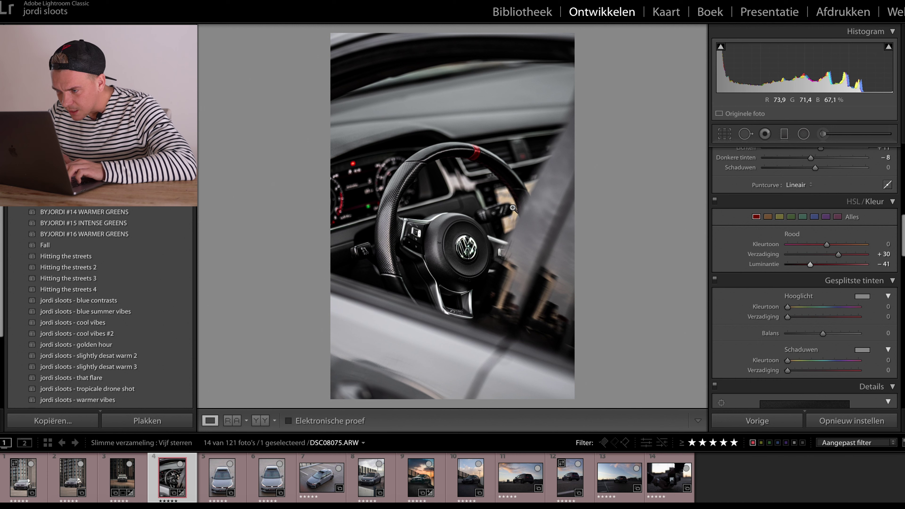
# Set the yellow saturation to −100, dismiss the battery notification, and compare the photo before and after editing
pyautogui.click(779, 217)
pyautogui.moveTo(827, 253); pyautogui.dragTo(757, 257)
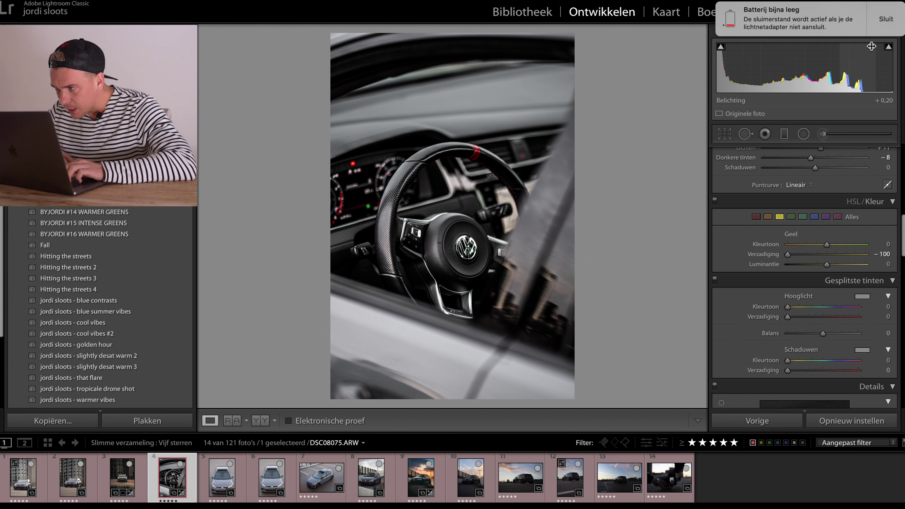
pyautogui.click(887, 20)
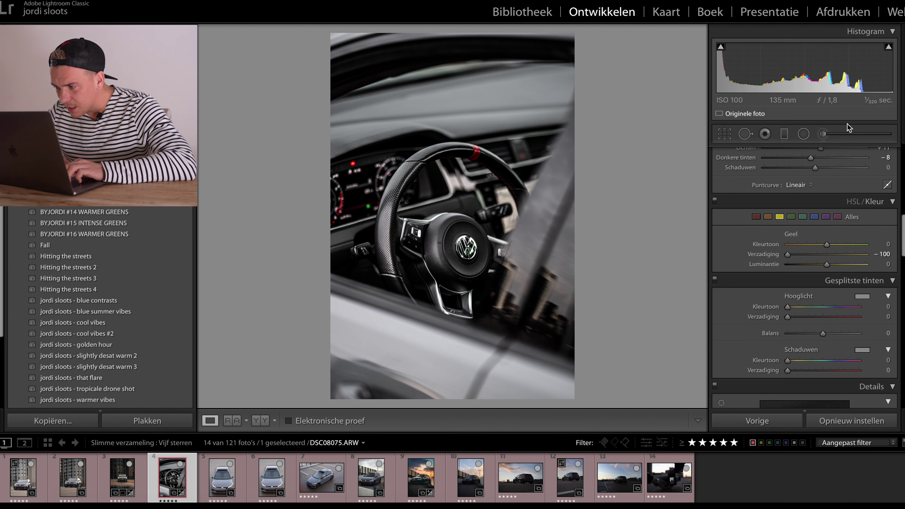
pyautogui.press('\\')
pyautogui.press('\\')
pyautogui.press('\\')
pyautogui.press('\\')
# Set the blue saturation to −76 and the noise reduction luminance (Luminantie) to 41
pyautogui.click(814, 216)
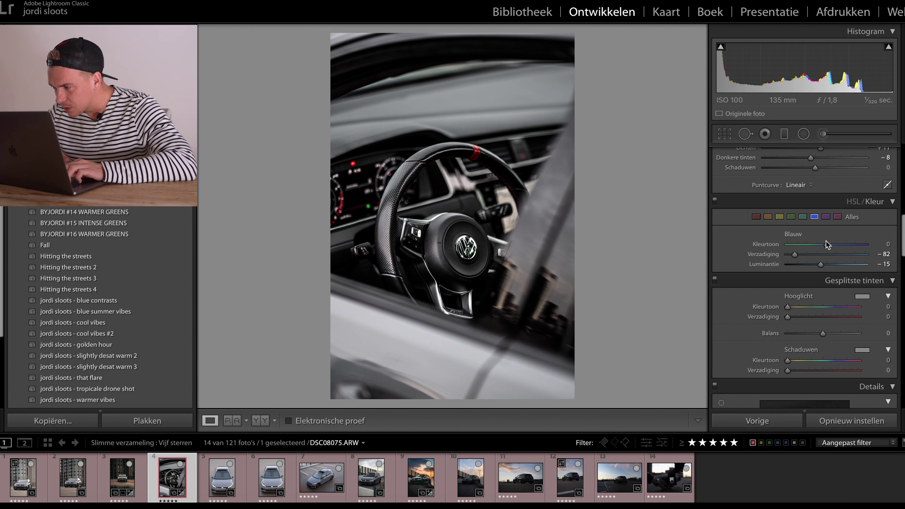
pyautogui.moveTo(795, 254); pyautogui.dragTo(797, 254)
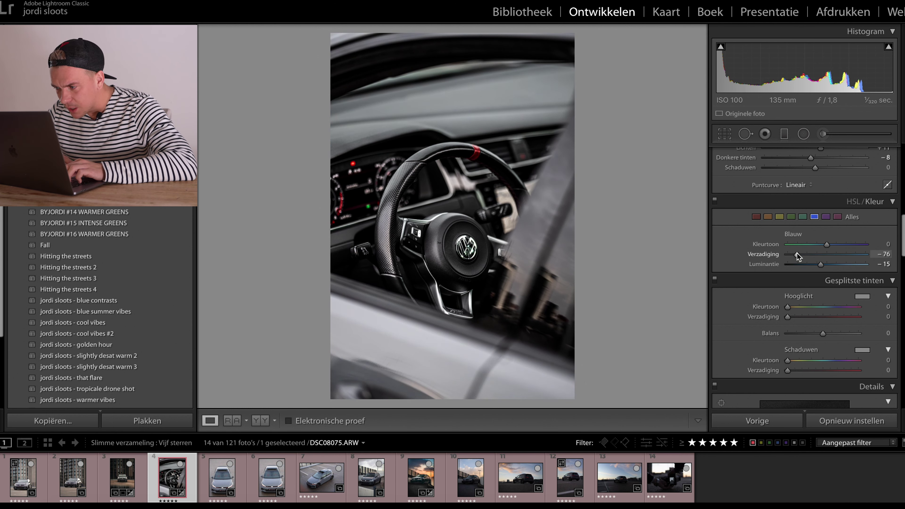
pyautogui.scroll(-10, 797, 252)
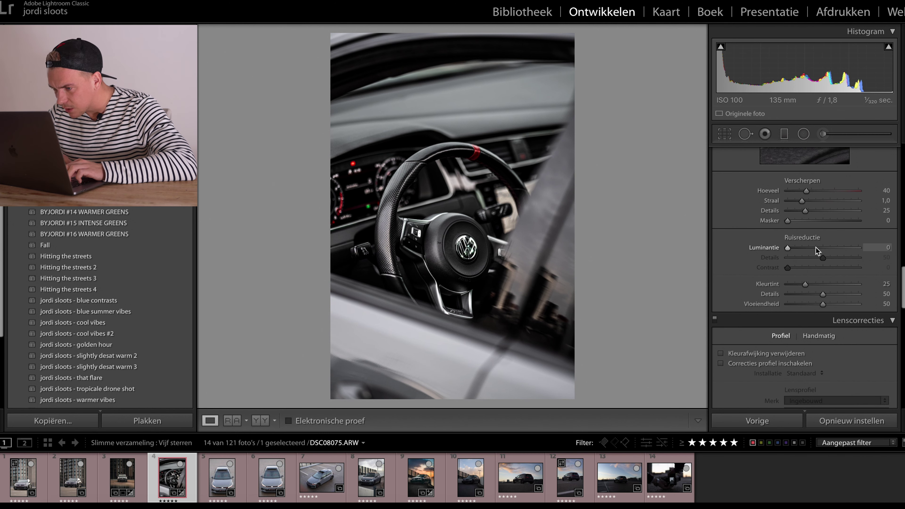
pyautogui.scroll(3, 806, 185)
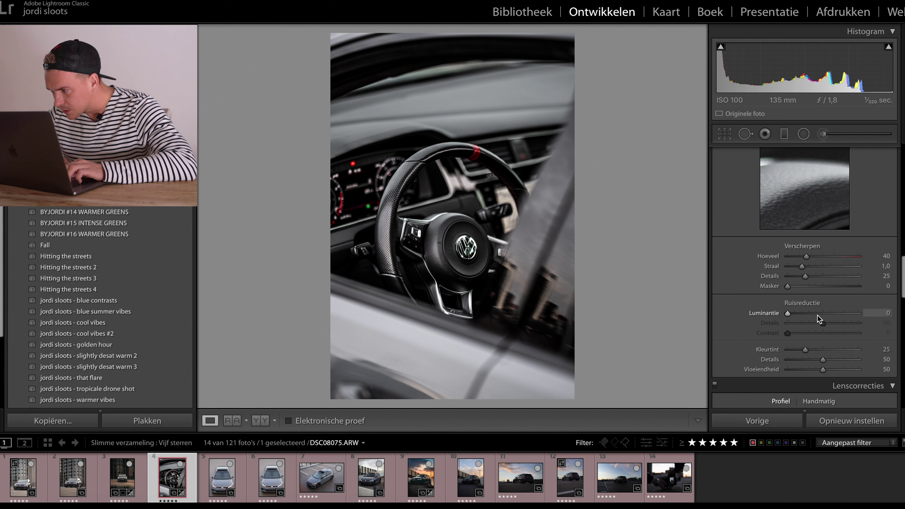
pyautogui.click(816, 315)
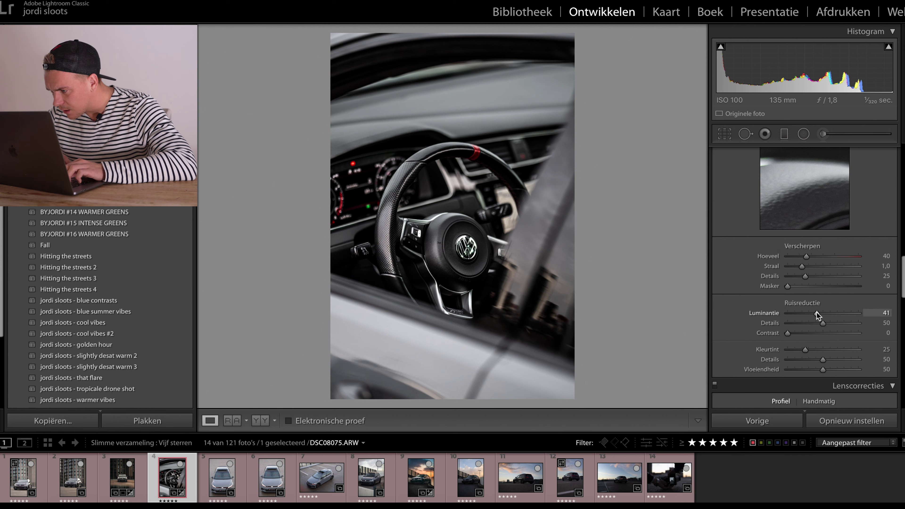
pyautogui.doubleClick(759, 314)
pyautogui.click(817, 315)
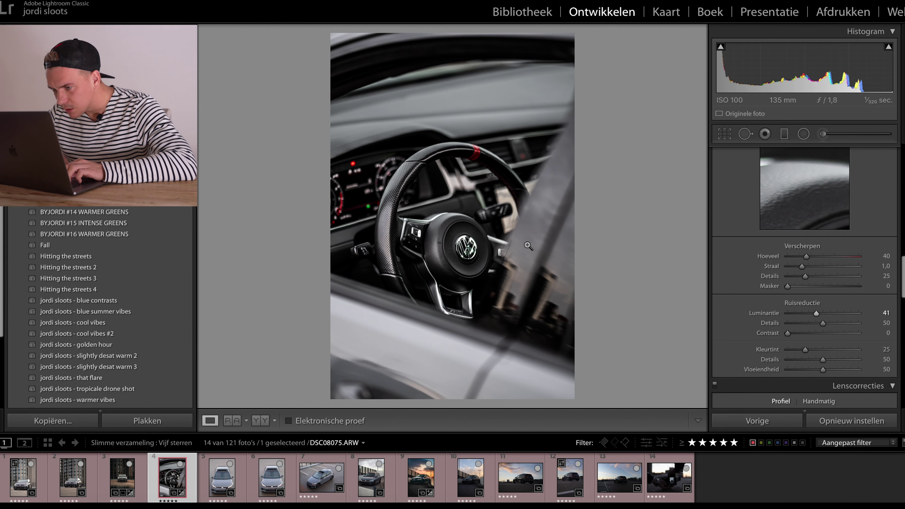
# Examine the steering wheel's logo, buttons and leather texture up close, and return to the full photo
pyautogui.click(467, 242)
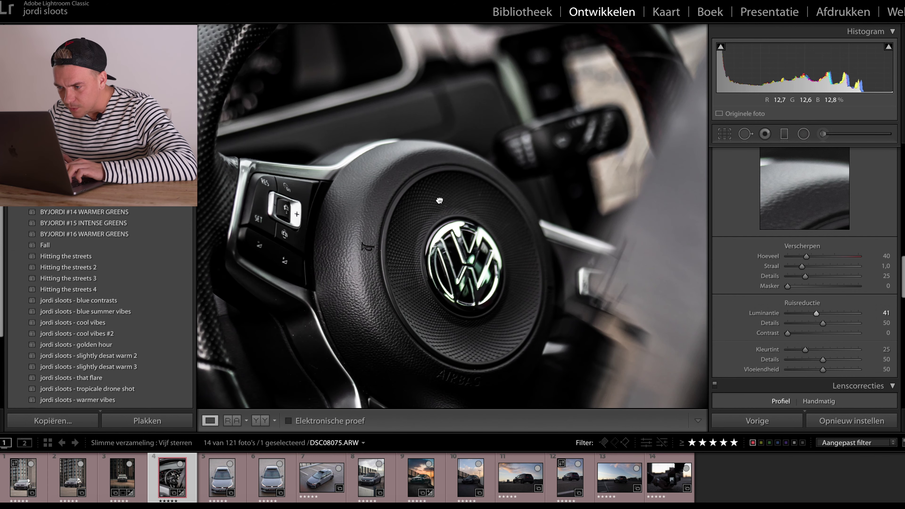
pyautogui.click(439, 201)
pyautogui.click(454, 157)
pyautogui.moveTo(454, 157)
pyautogui.mouseDown()
pyautogui.moveTo(376, 190)
pyautogui.moveTo(398, 163)
pyautogui.mouseUp()
pyautogui.click(374, 187)
pyautogui.click(372, 187)
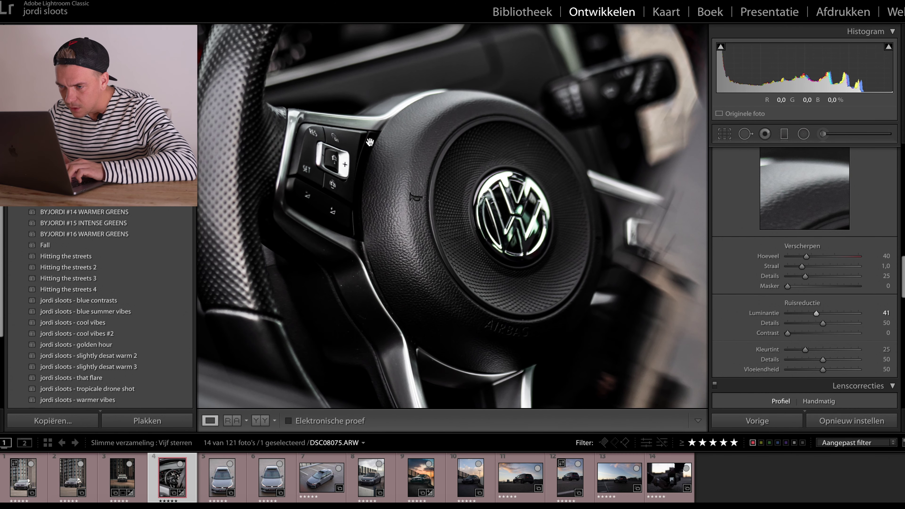
pyautogui.click(430, 212)
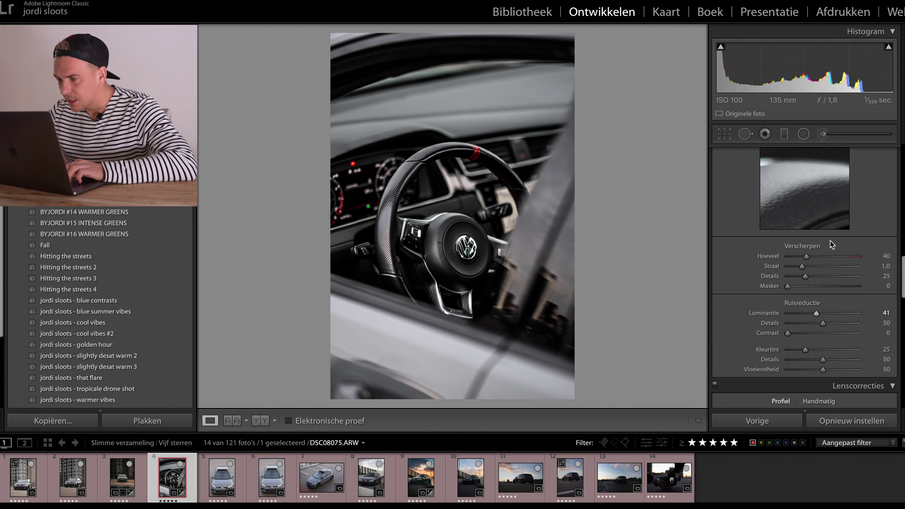
# Set the whites (Witte tinten) to +14 and blacks (Zwarte tinten) to −22, comparing the photo with its unedited version
pyautogui.scroll(5, 830, 242)
pyautogui.scroll(10, 830, 241)
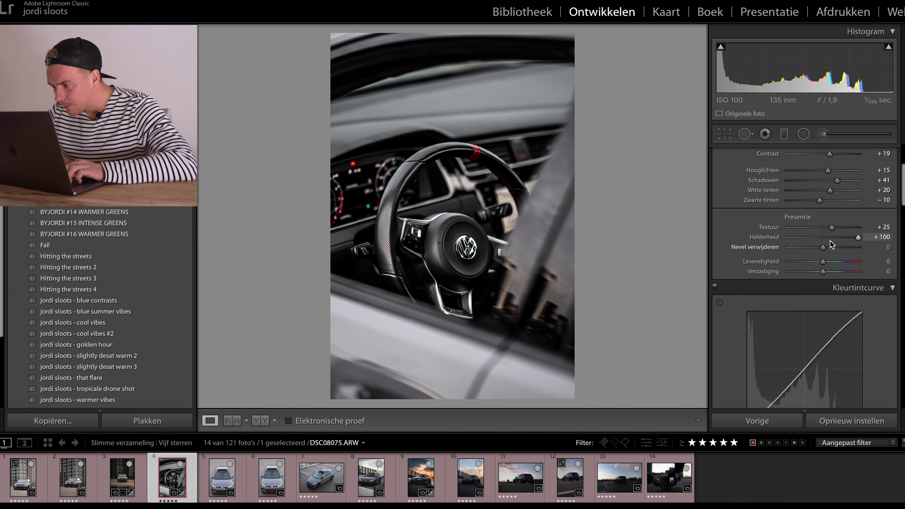
pyautogui.moveTo(819, 221); pyautogui.dragTo(837, 203)
pyautogui.press('\\')
pyautogui.press('\\')
pyautogui.press('\\')
pyautogui.press('\\')
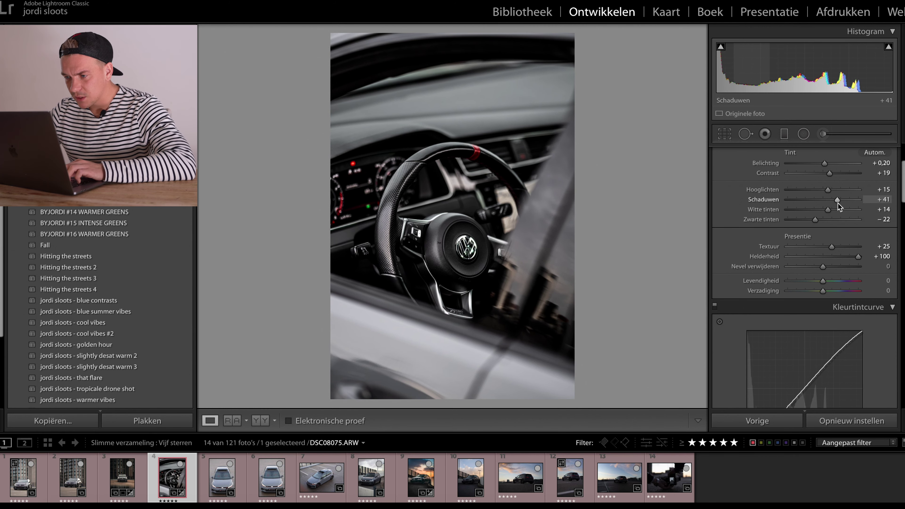
pyautogui.moveTo(51, 280)
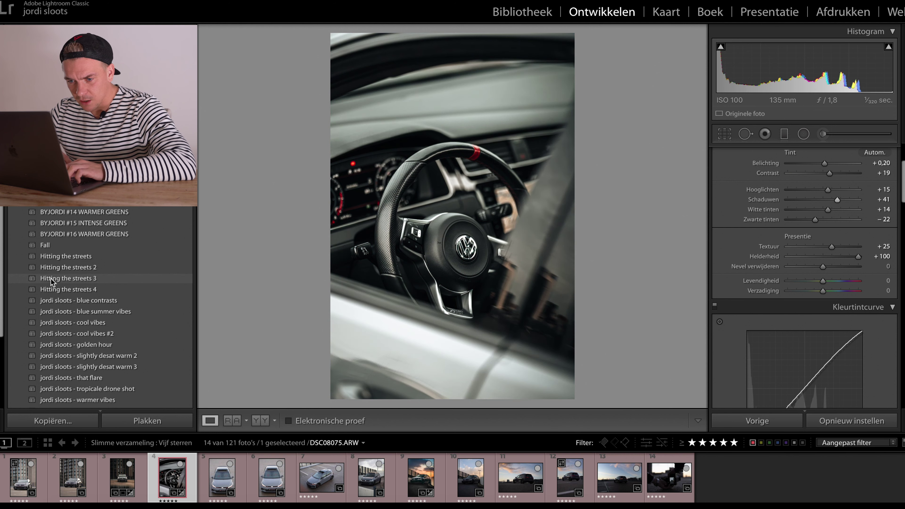
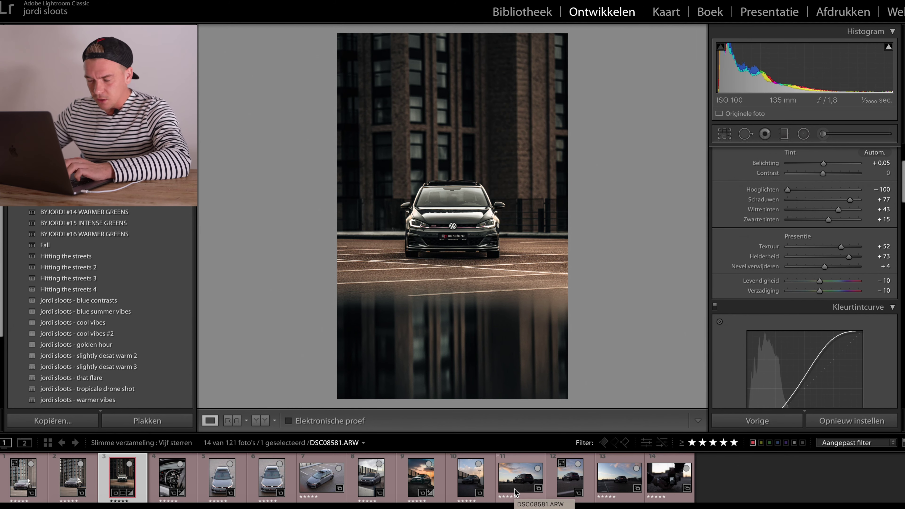
# In the sunset photo DSC08400-bewerkt.tif, desaturate the greens and set the aqua saturation to −100
pyautogui.click(431, 480)
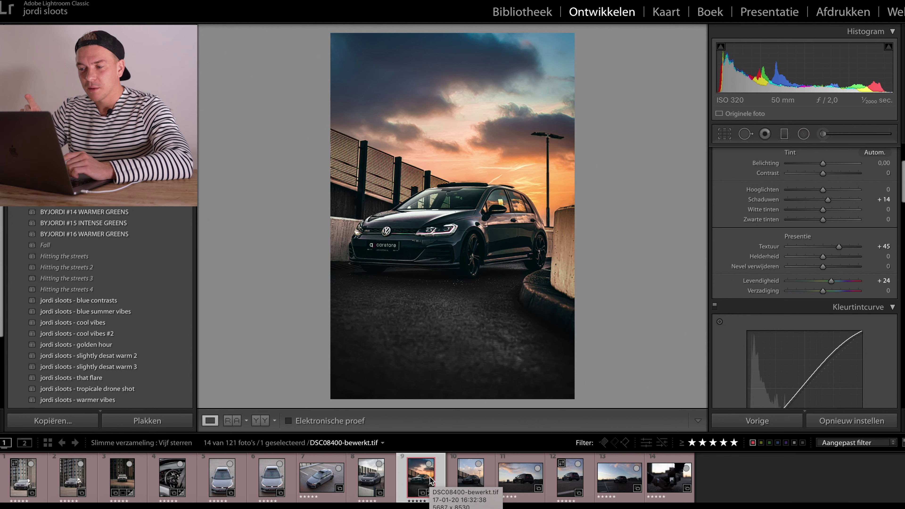
pyautogui.scroll(-5, 786, 266)
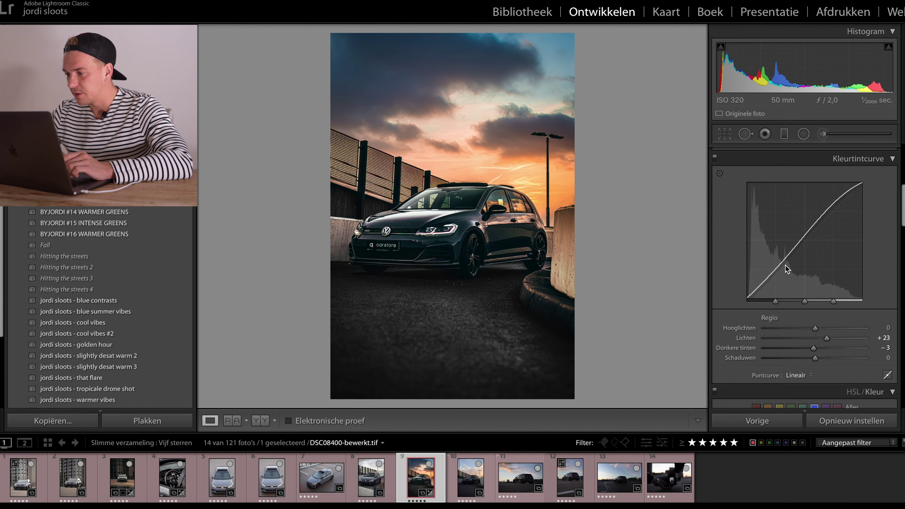
pyautogui.scroll(-1, 786, 265)
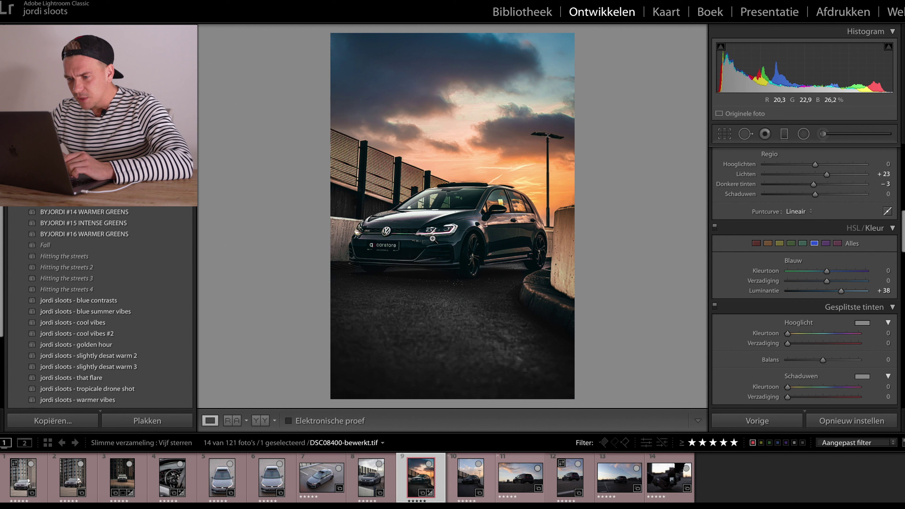
pyautogui.click(790, 244)
pyautogui.moveTo(827, 281); pyautogui.dragTo(744, 280)
pyautogui.click(804, 244)
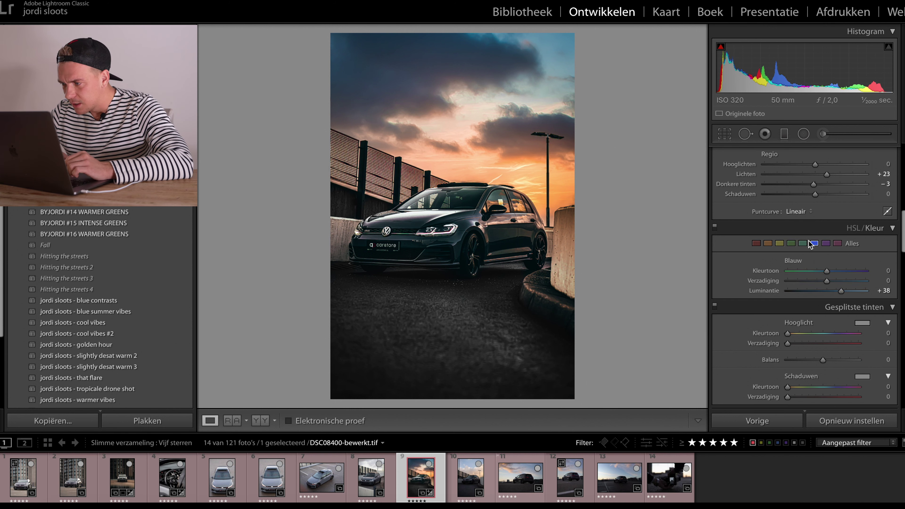
pyautogui.moveTo(826, 280); pyautogui.dragTo(711, 285)
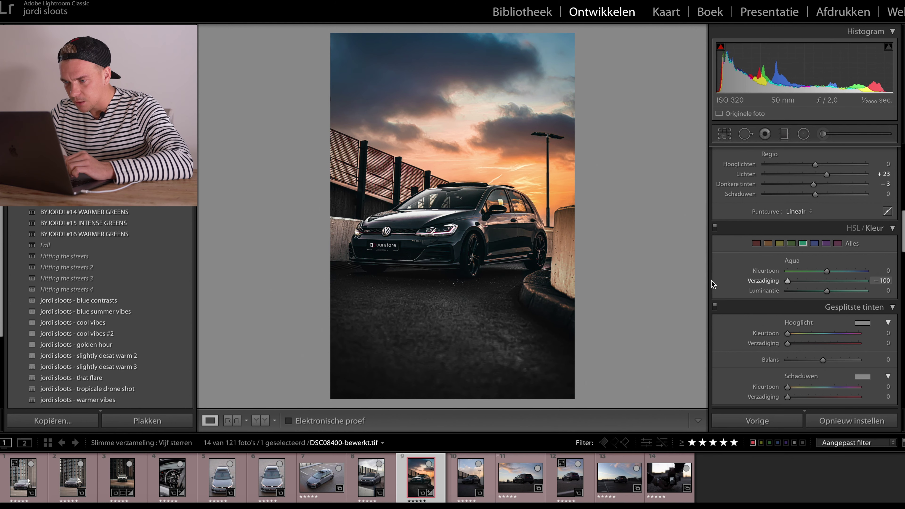
# Check the aqua saturation's effect on the car's front up close, trying +3 and returning to −100
pyautogui.click(408, 234)
pyautogui.moveTo(787, 281); pyautogui.dragTo(827, 281)
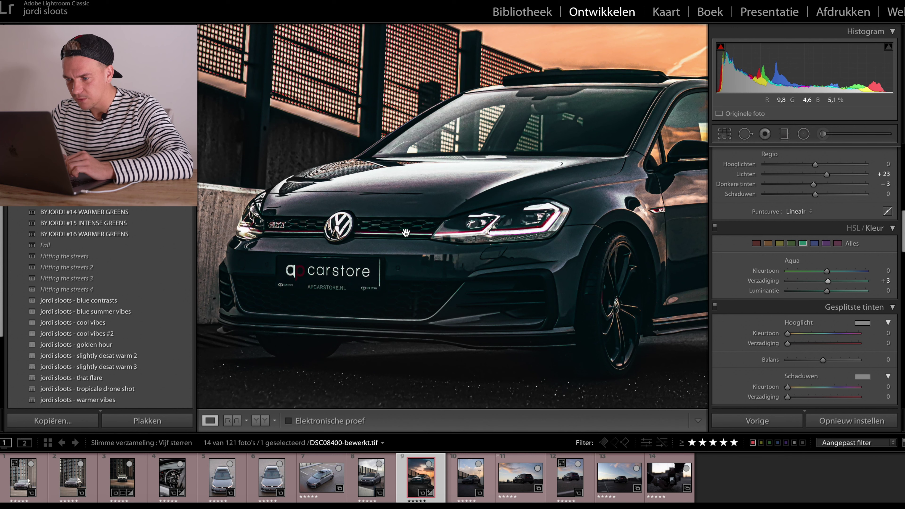
pyautogui.moveTo(828, 281); pyautogui.dragTo(663, 266)
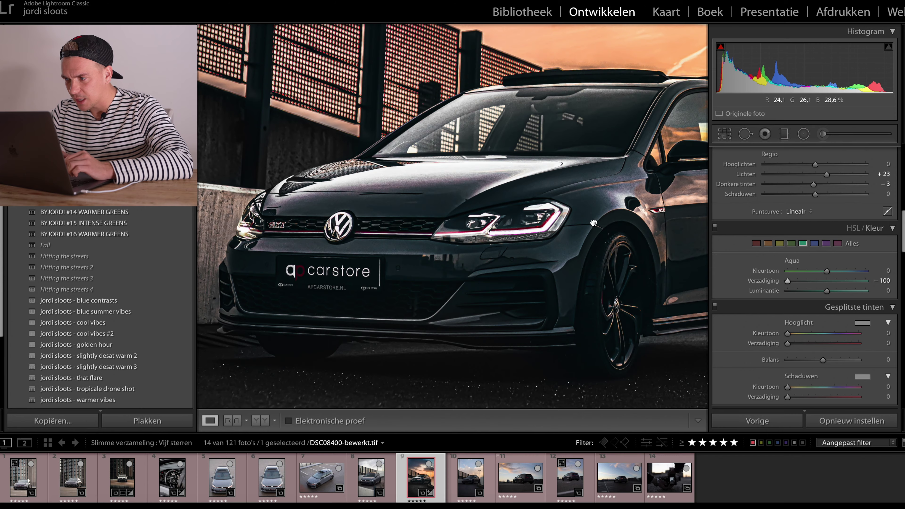
pyautogui.click(594, 224)
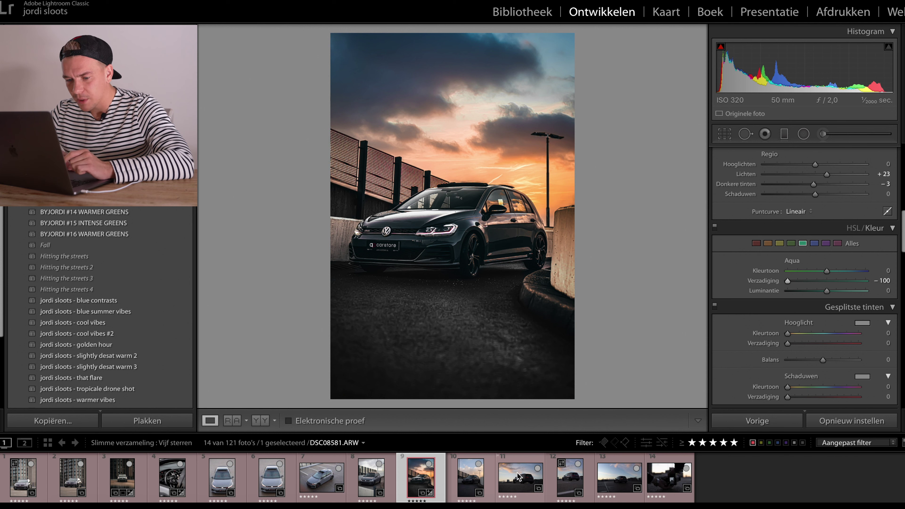
# Open the rear-view car photo DSC08581.ARW and slightly straighten it with the crop tool
pyautogui.click(512, 485)
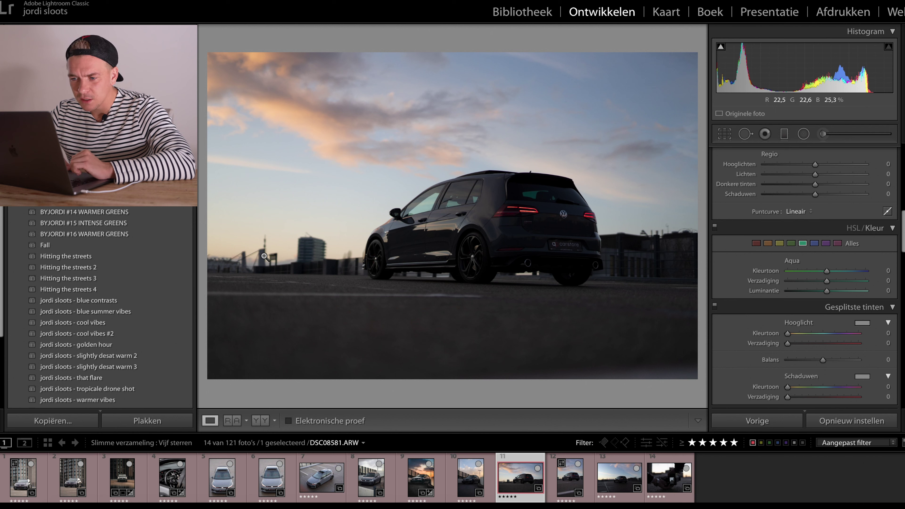
pyautogui.click(725, 134)
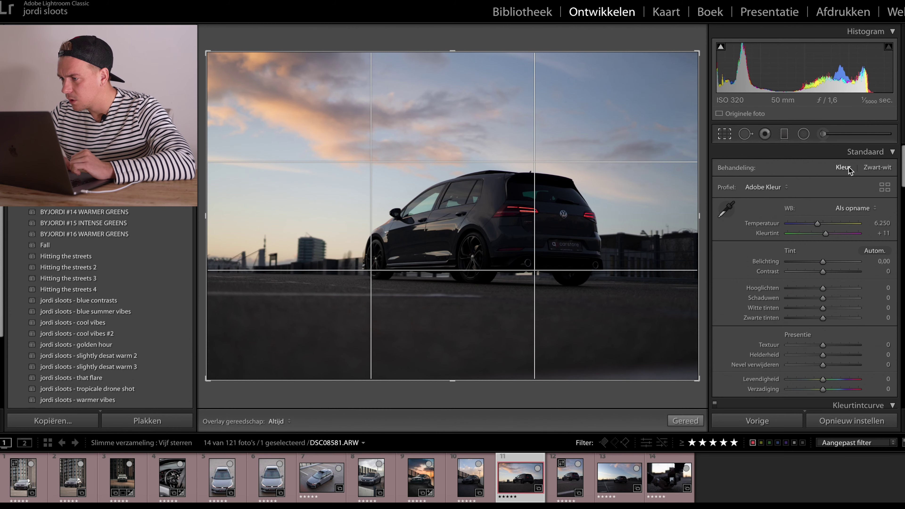
pyautogui.moveTo(811, 202); pyautogui.dragTo(811, 202)
pyautogui.press('Return')
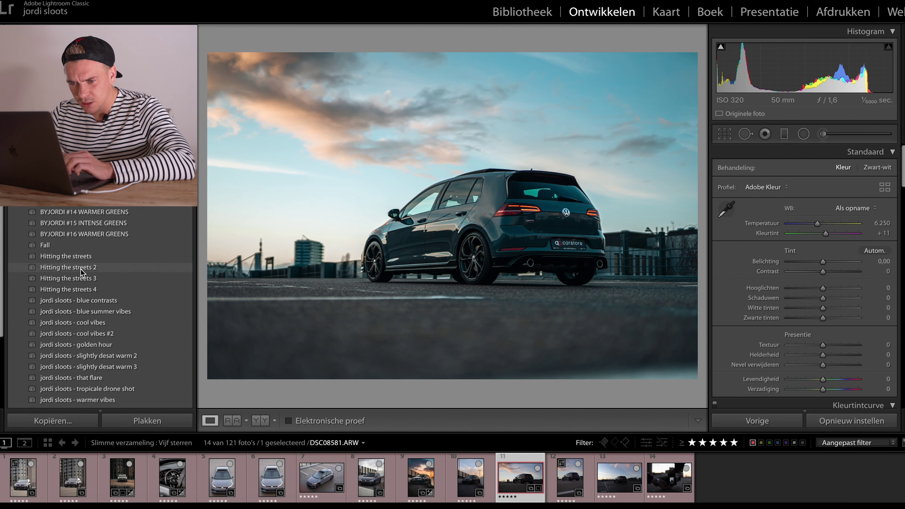
# Apply the Hitting the streets 3 preset and straighten the photo with a crop angle of −1,66
pyautogui.click(81, 281)
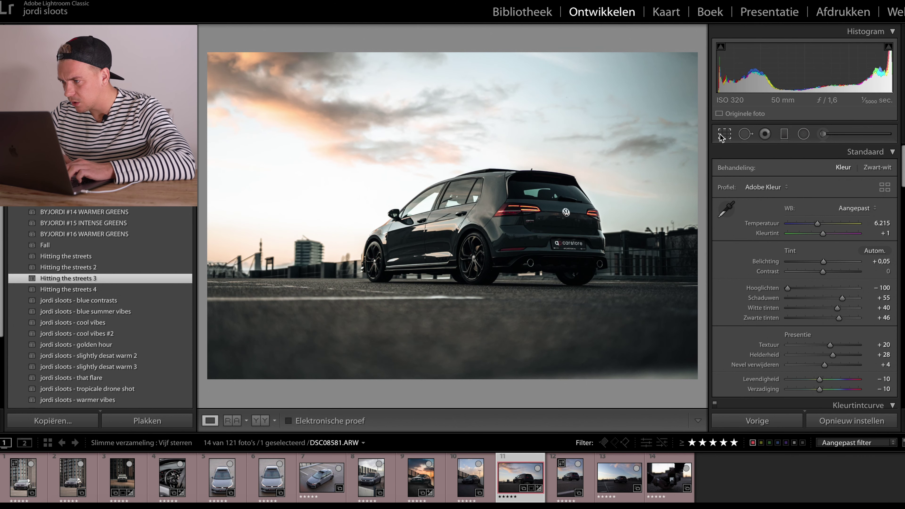
pyautogui.click(725, 134)
pyautogui.moveTo(811, 207); pyautogui.dragTo(809, 205)
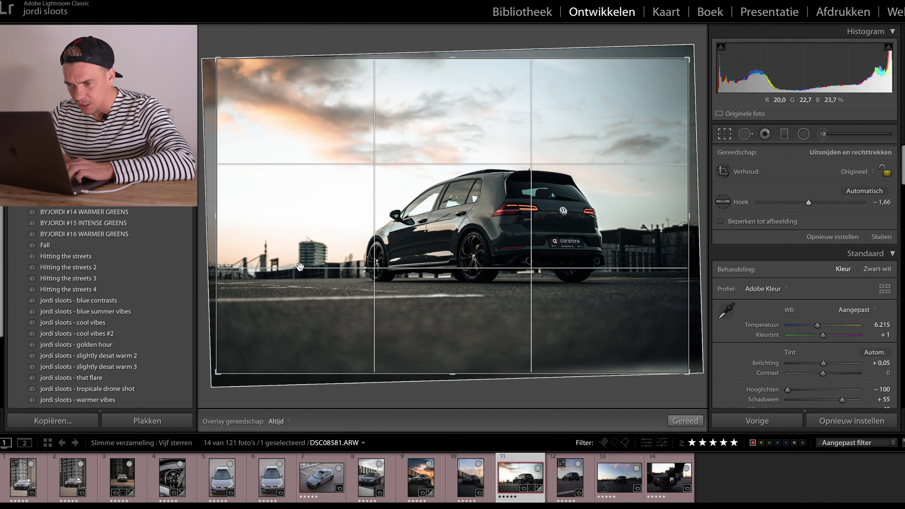
pyautogui.press('Return')
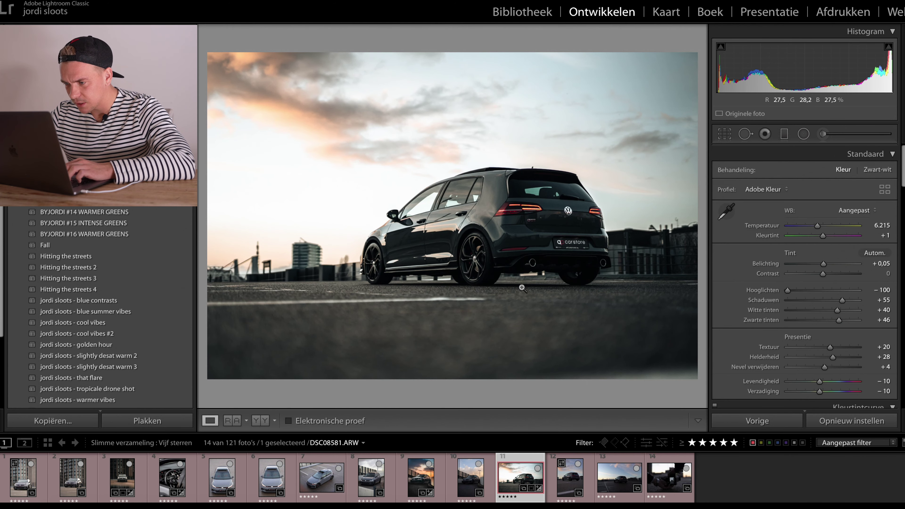
# Set the clarity (Helderheid) to +20 and compare the photo with its unedited version
pyautogui.moveTo(823, 356)
pyautogui.mouseDown()
pyautogui.moveTo(838, 357)
pyautogui.moveTo(829, 356)
pyautogui.mouseUp()
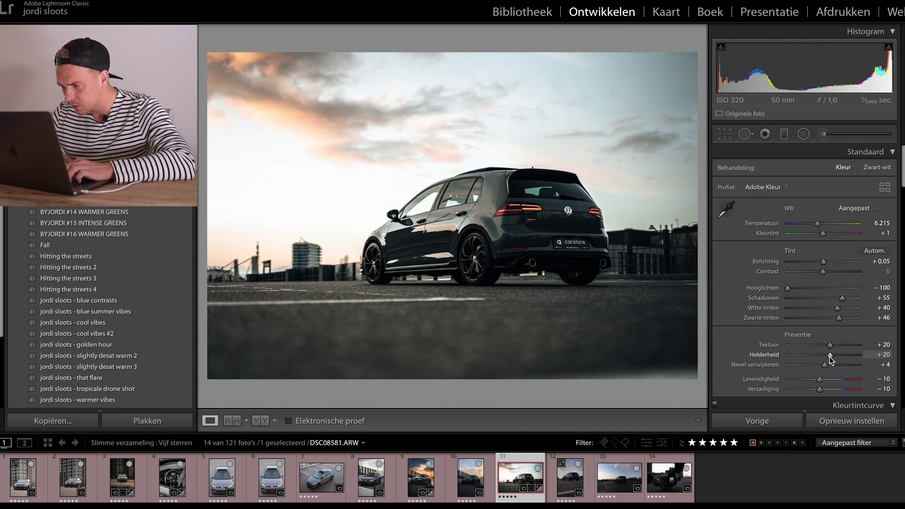
pyautogui.press('\\')
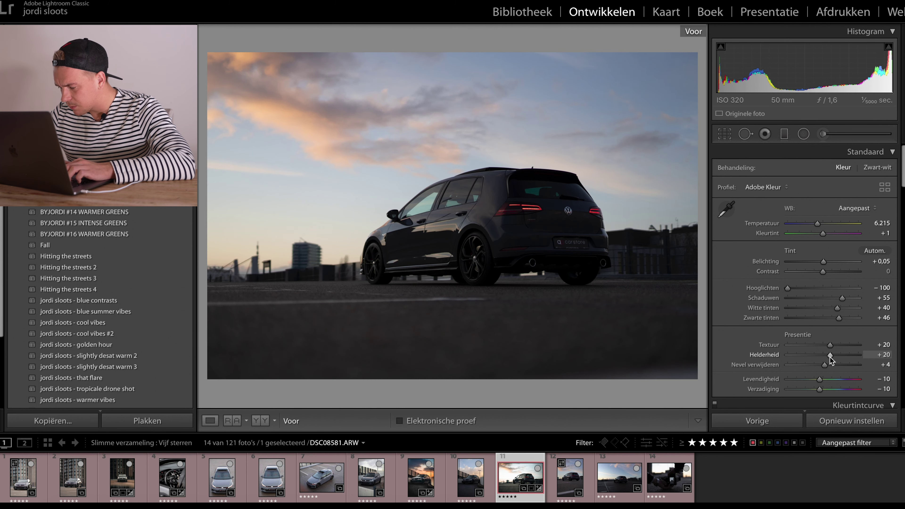
pyautogui.press('\\')
pyautogui.press('\\')
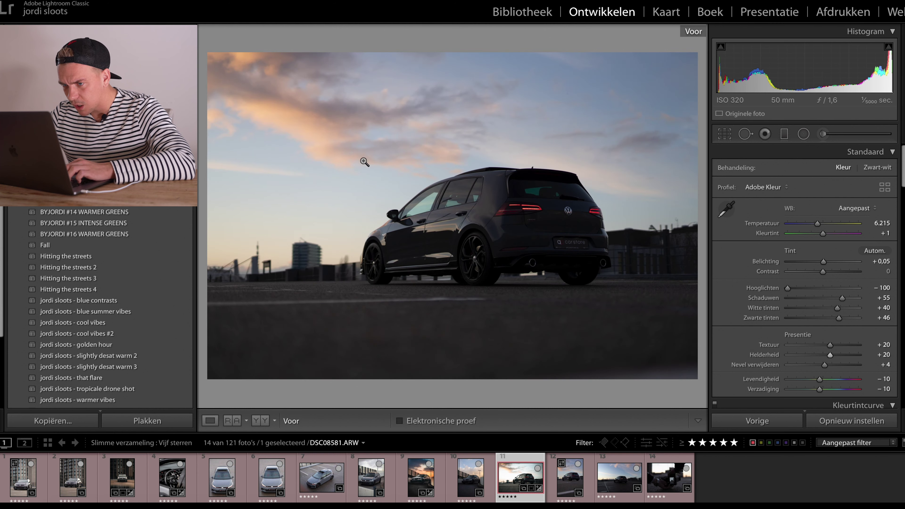
pyautogui.press('\\')
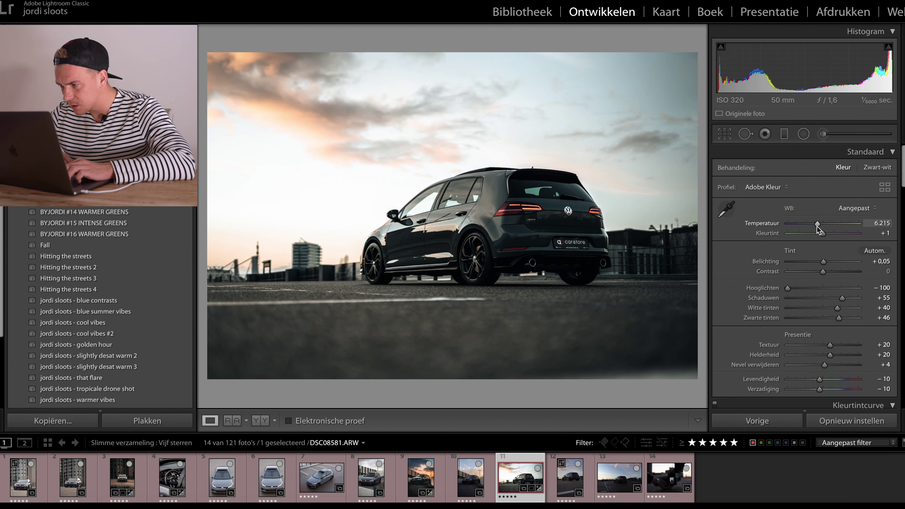
# Warm the white balance to a temperature of 6.915, with the highlights (Hooglichten) at −100
pyautogui.hotkey('shift', 'Up')
pyautogui.hotkey('shift', 'Up')
pyautogui.hotkey('shift', 'Up')
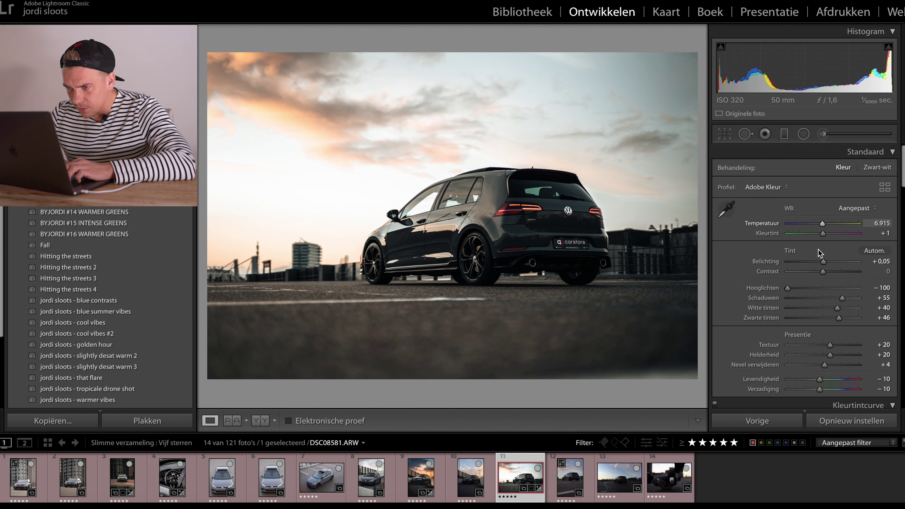
pyautogui.moveTo(791, 290); pyautogui.dragTo(769, 294)
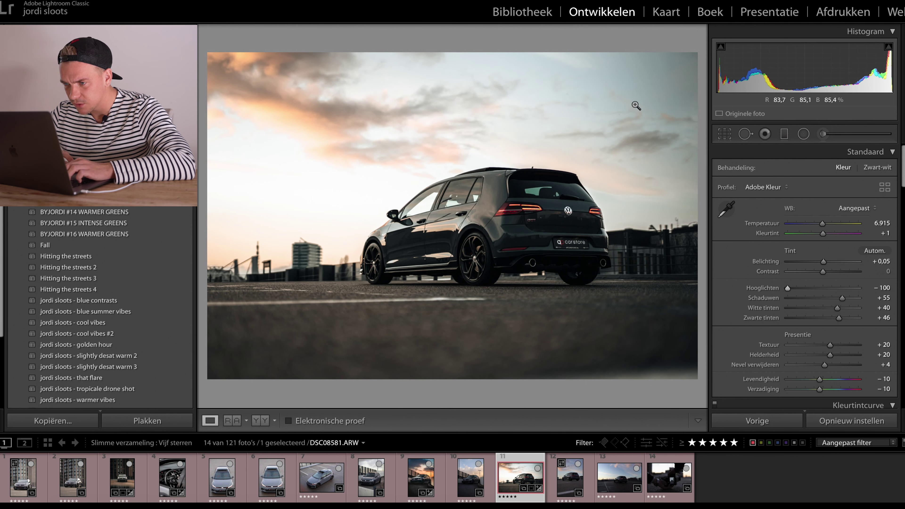
# Set the yellow (Geel) saturation to +28 and its luminance to −53 in the HSL colour adjustments
pyautogui.scroll(-15, 832, 278)
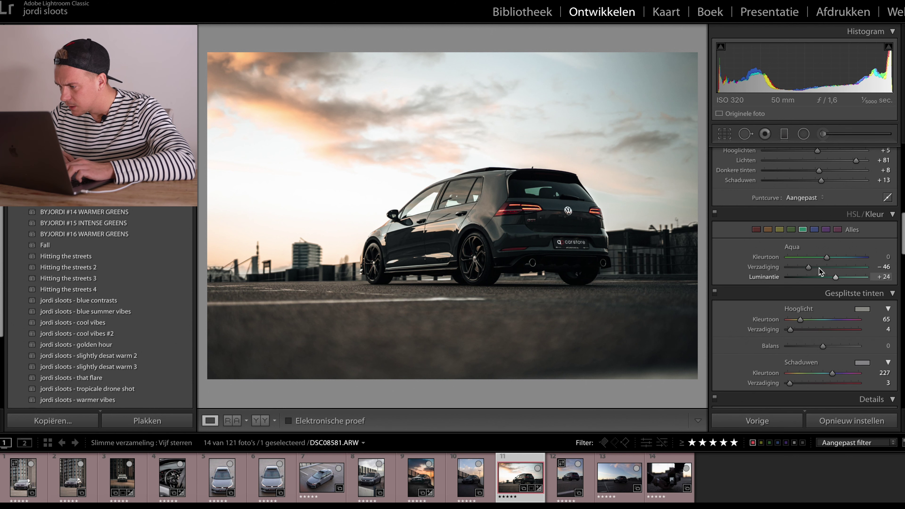
pyautogui.click(780, 213)
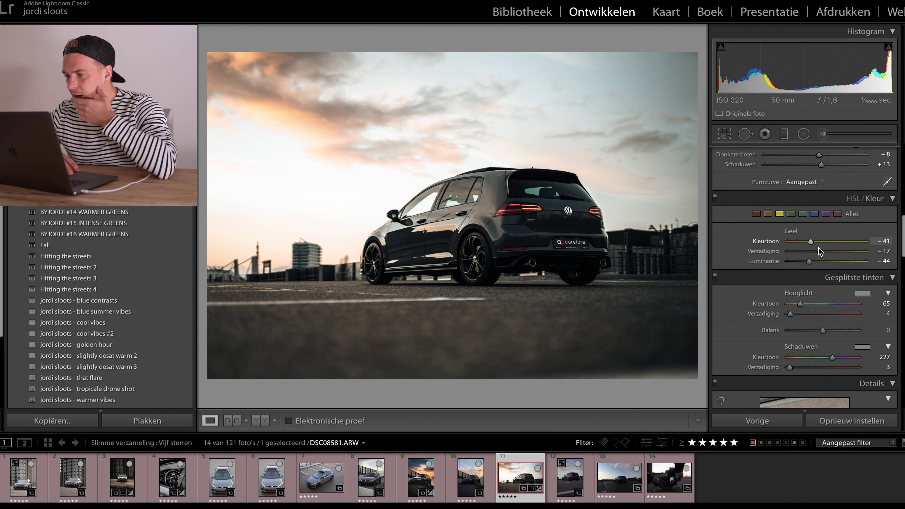
pyautogui.moveTo(840, 252); pyautogui.dragTo(698, 261)
# Set the orange (Oranje) hue to −61, saturation to +4 and luminance to −31, and the red (Rood) hue to −39 and luminance to +14
pyautogui.click(767, 213)
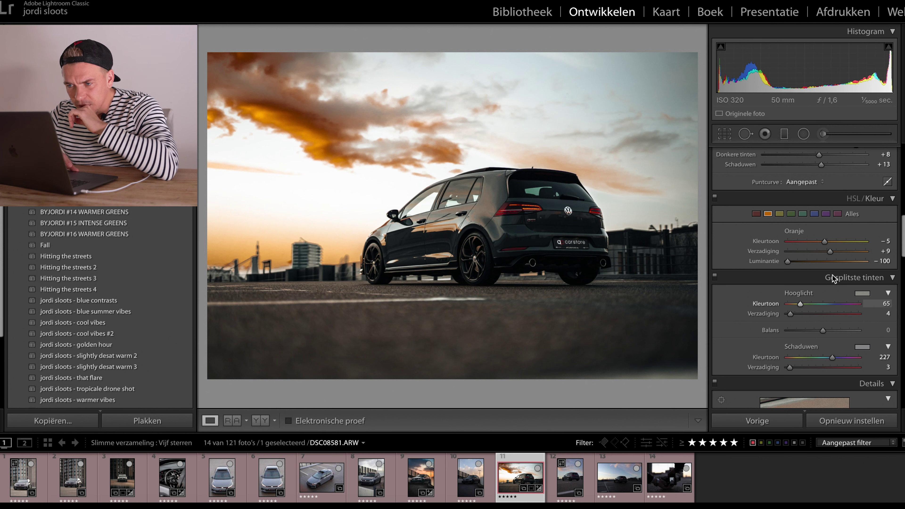
pyautogui.click(826, 261)
pyautogui.moveTo(826, 262); pyautogui.dragTo(802, 247)
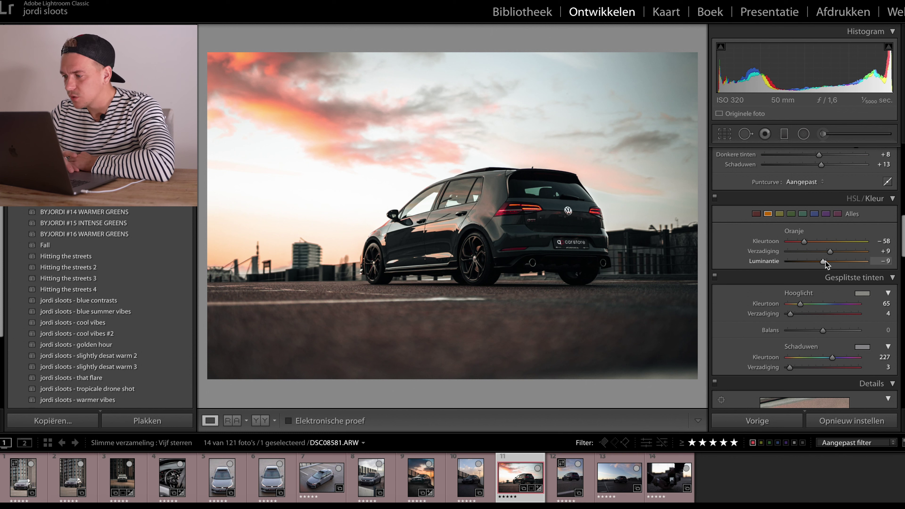
pyautogui.moveTo(826, 261); pyautogui.dragTo(818, 262)
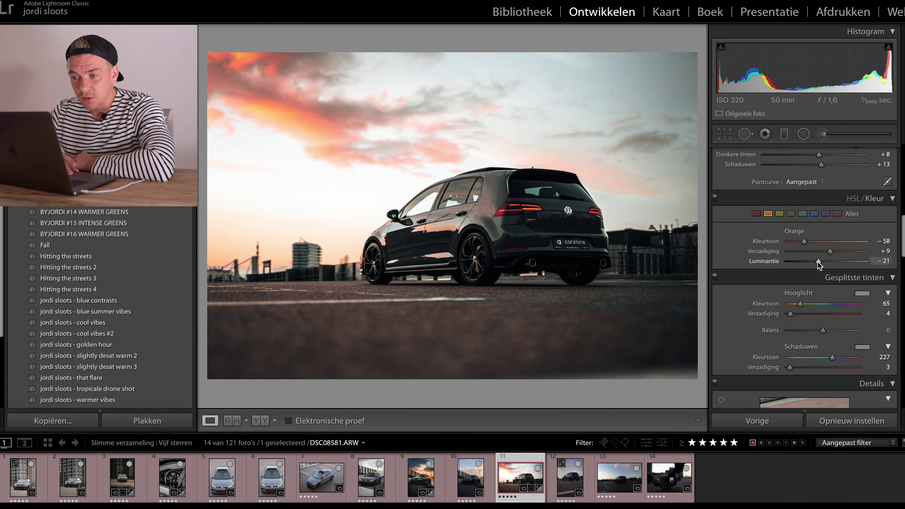
pyautogui.click(758, 215)
pyautogui.moveTo(821, 248)
pyautogui.mouseDown()
pyautogui.moveTo(837, 248)
pyautogui.moveTo(804, 248)
pyautogui.moveTo(817, 247)
pyautogui.mouseUp()
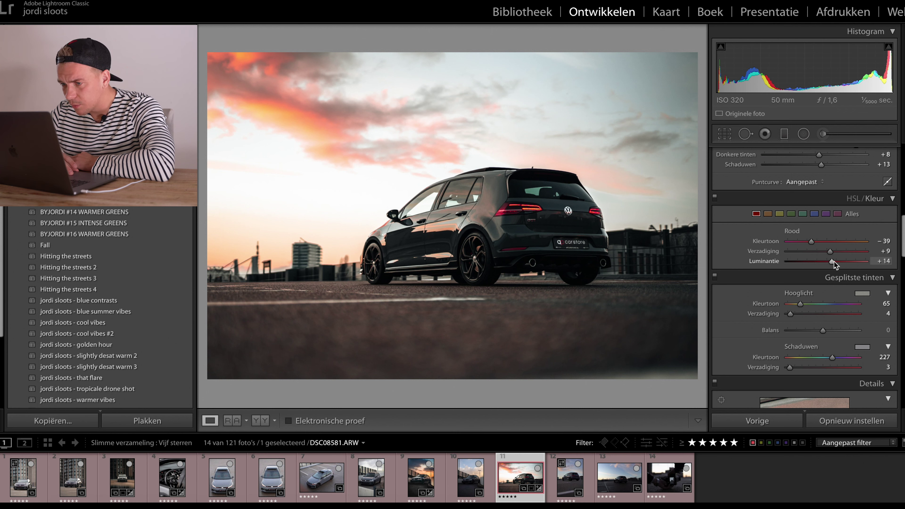
pyautogui.click(768, 213)
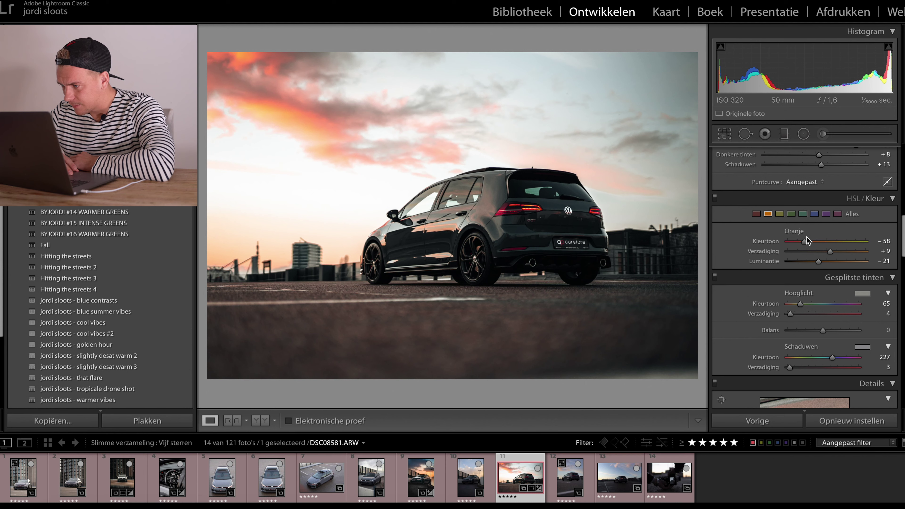
pyautogui.moveTo(804, 243); pyautogui.dragTo(828, 254)
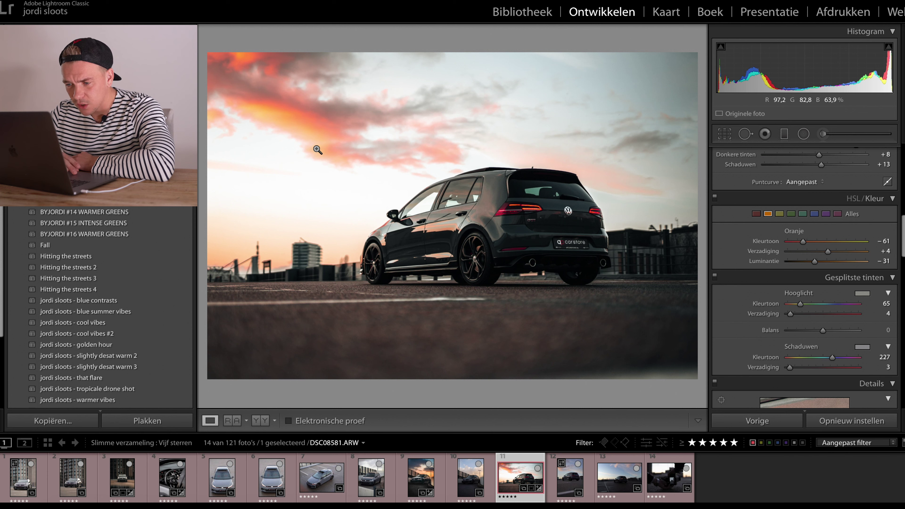
# Set blue (Blauw) to hue +6, saturation +31 and luminance −3, and aqua to hue +54, saturation −11 and luminance +5
pyautogui.click(815, 214)
pyautogui.moveTo(828, 261)
pyautogui.mouseDown()
pyautogui.moveTo(839, 261)
pyautogui.moveTo(823, 252)
pyautogui.moveTo(837, 254)
pyautogui.mouseUp()
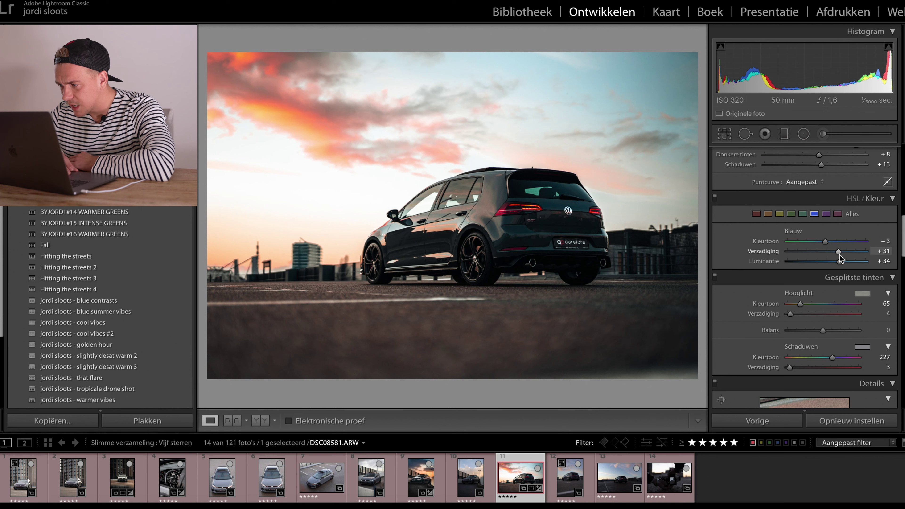
pyautogui.moveTo(839, 261); pyautogui.dragTo(830, 244)
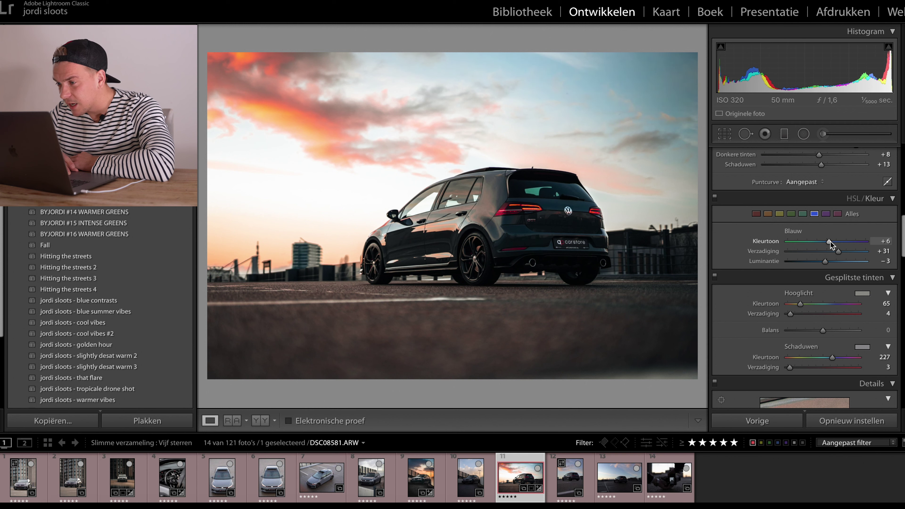
pyautogui.click(803, 214)
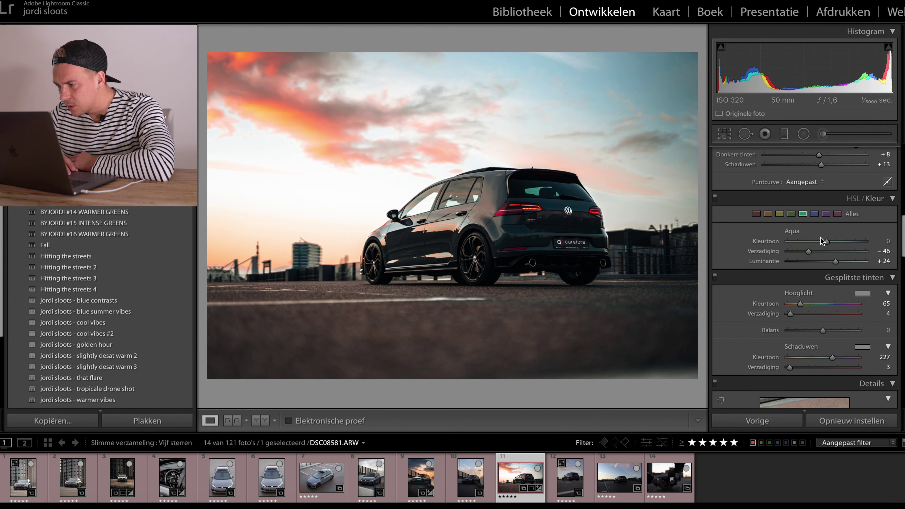
pyautogui.moveTo(827, 243)
pyautogui.mouseDown()
pyautogui.moveTo(811, 244)
pyautogui.moveTo(853, 244)
pyautogui.moveTo(823, 251)
pyautogui.moveTo(826, 262)
pyautogui.moveTo(818, 262)
pyautogui.moveTo(829, 262)
pyautogui.mouseUp()
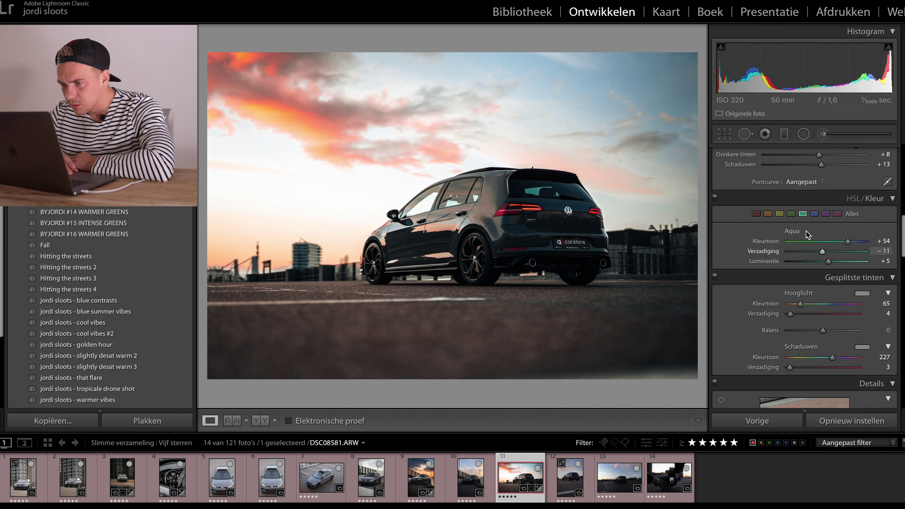
# Set the green (Groen) hue to −8 and adjust the green saturation and luminance
pyautogui.click(791, 215)
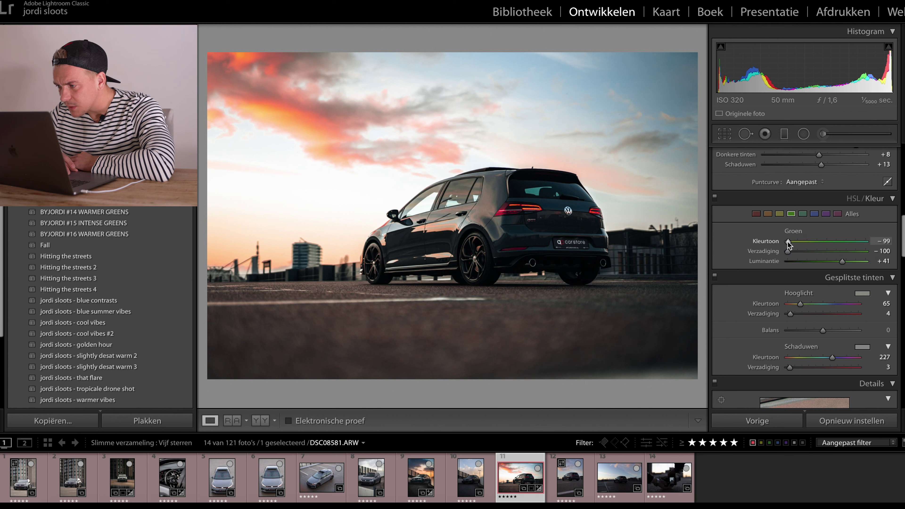
pyautogui.click(829, 251)
pyautogui.moveTo(831, 242)
pyautogui.mouseDown()
pyautogui.moveTo(793, 242)
pyautogui.moveTo(824, 241)
pyautogui.mouseUp()
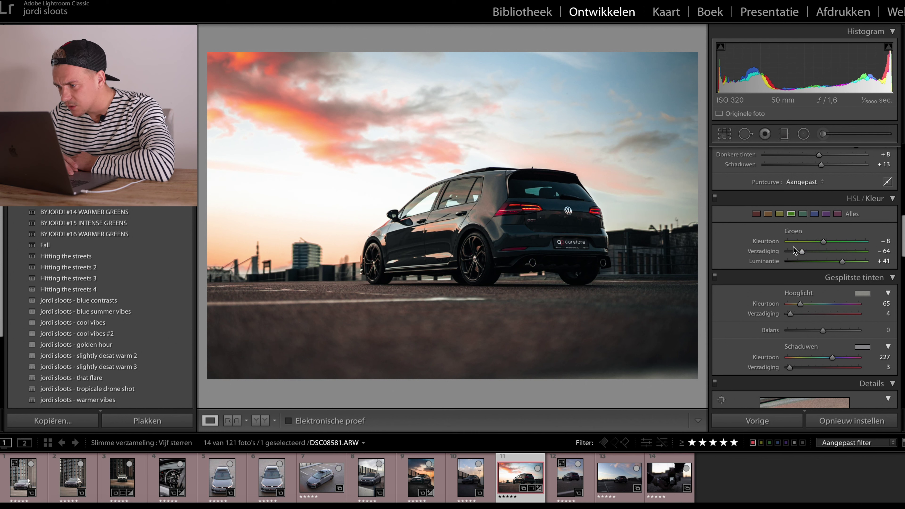
pyautogui.moveTo(802, 252); pyautogui.dragTo(827, 264)
# Compare the photo with its unedited version, and set the orange (Oranje) saturation to −23 and luminance to −21
pyautogui.click(780, 214)
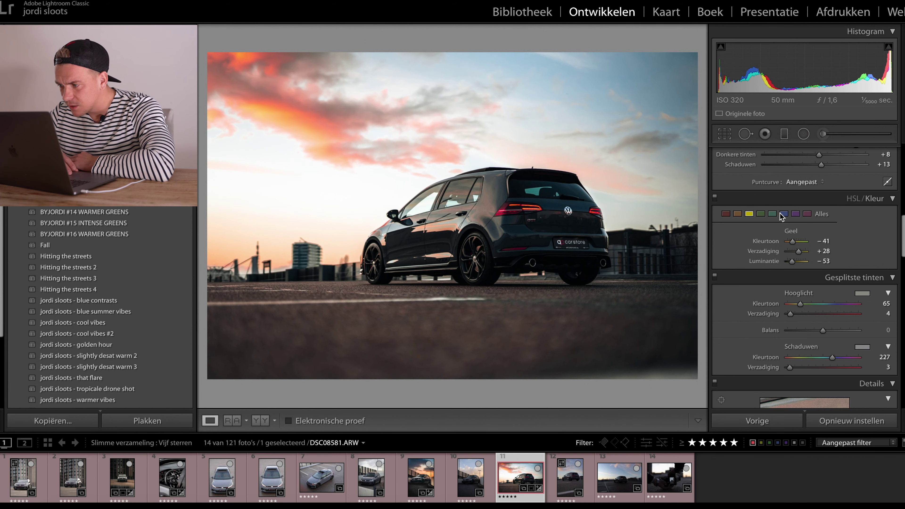
pyautogui.press('\\')
pyautogui.press('\\')
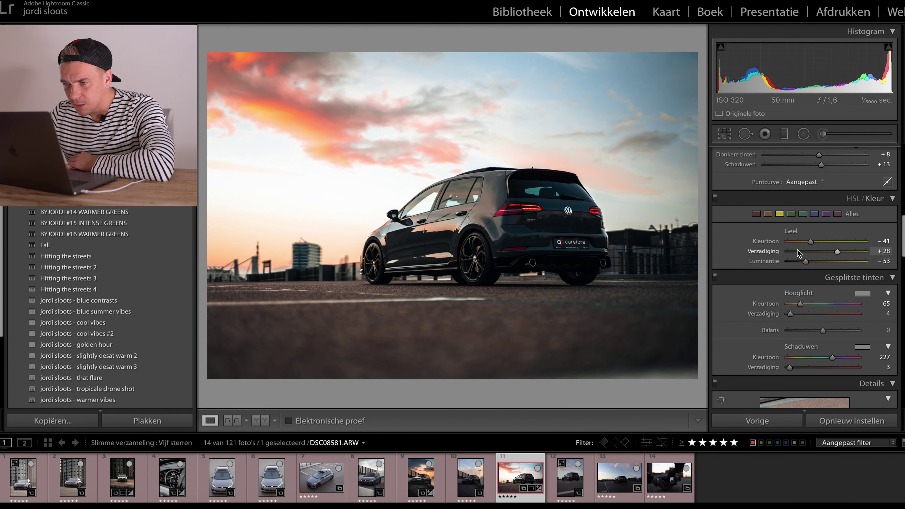
pyautogui.click(768, 213)
pyautogui.moveTo(832, 251)
pyautogui.mouseDown()
pyautogui.moveTo(815, 252)
pyautogui.moveTo(819, 261)
pyautogui.mouseUp()
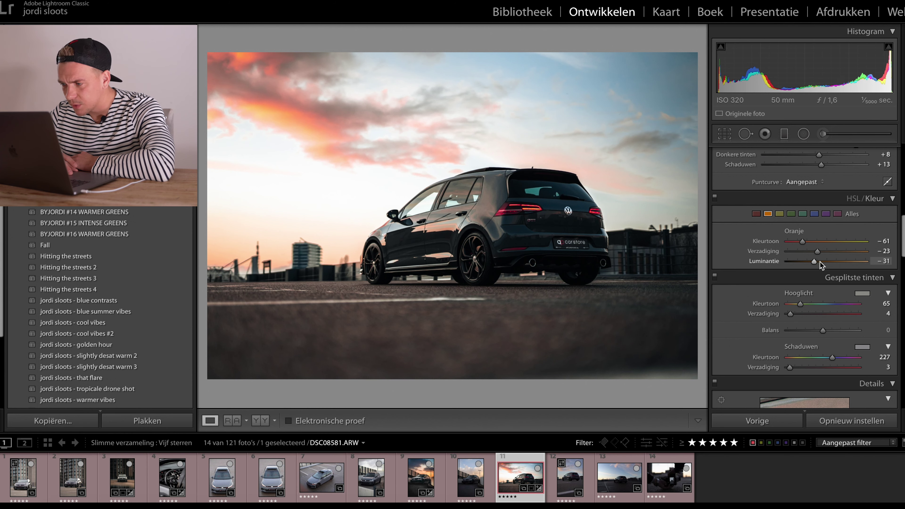
# Set the exposure (Belichting) to −0,25, shadows (Schaduwen) to +70, whites (Witte tinten) to +28 and blacks (Zwarte tinten) to +55
pyautogui.scroll(10, 818, 261)
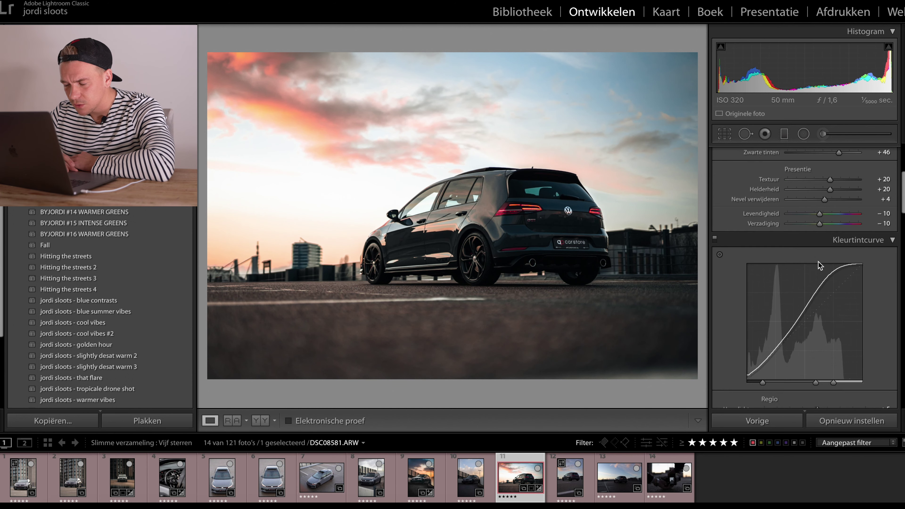
pyautogui.scroll(2, 818, 262)
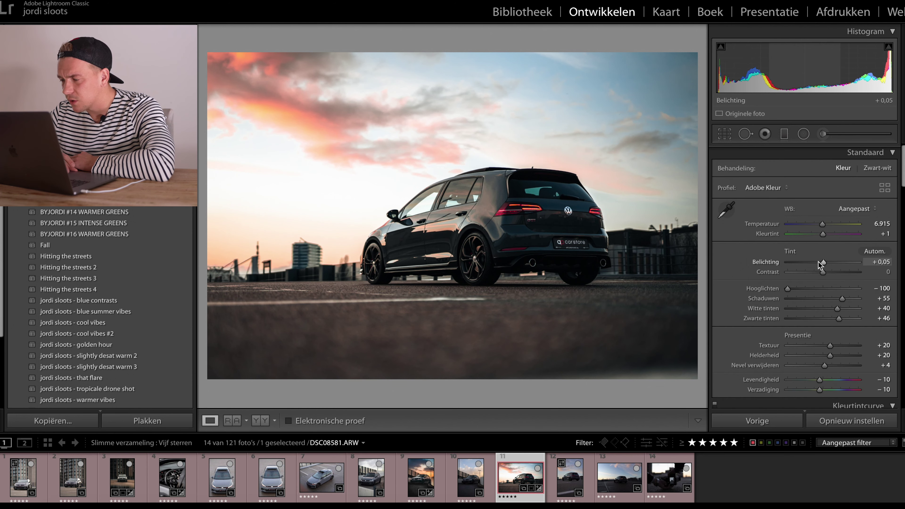
pyautogui.press('Down')
pyautogui.press('Down')
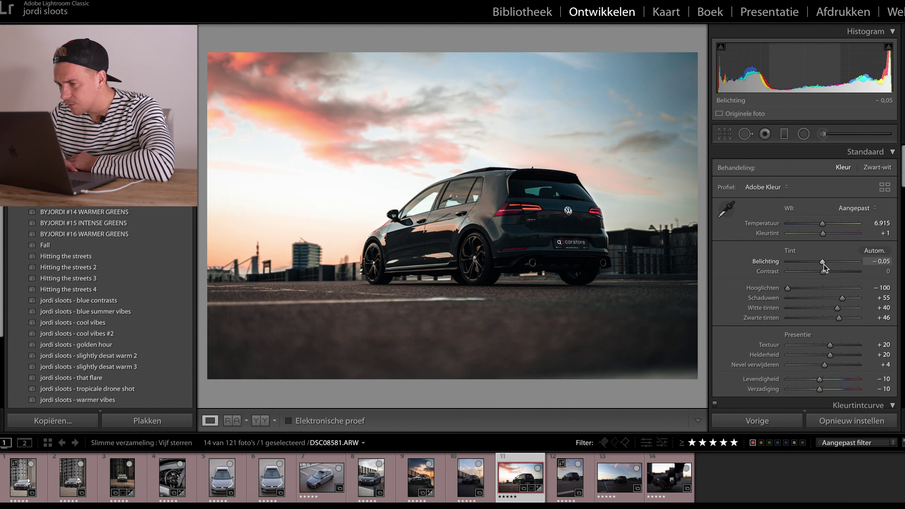
pyautogui.press('Down')
pyautogui.press('Down')
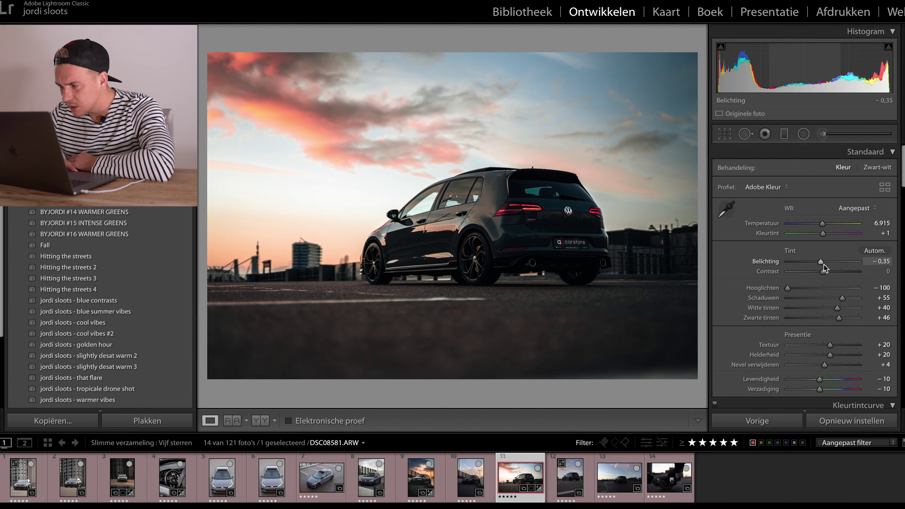
pyautogui.press('Up')
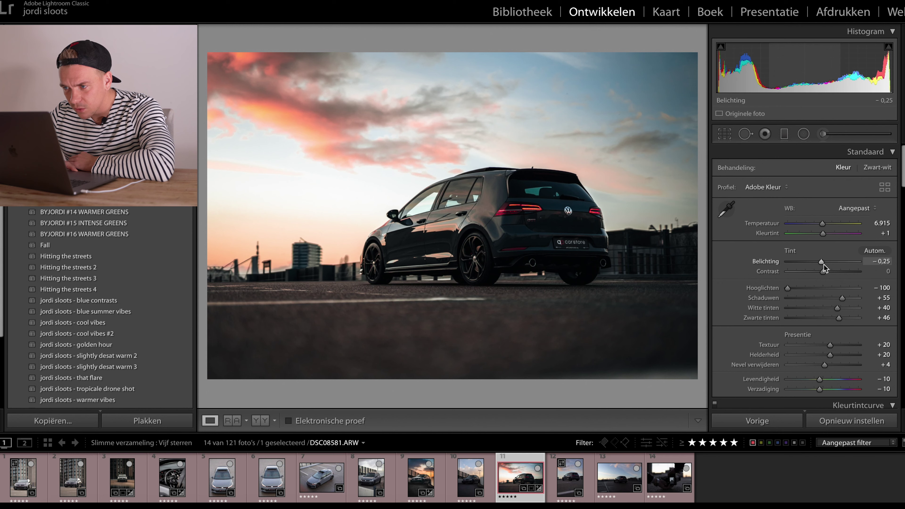
pyautogui.moveTo(842, 296); pyautogui.dragTo(843, 320)
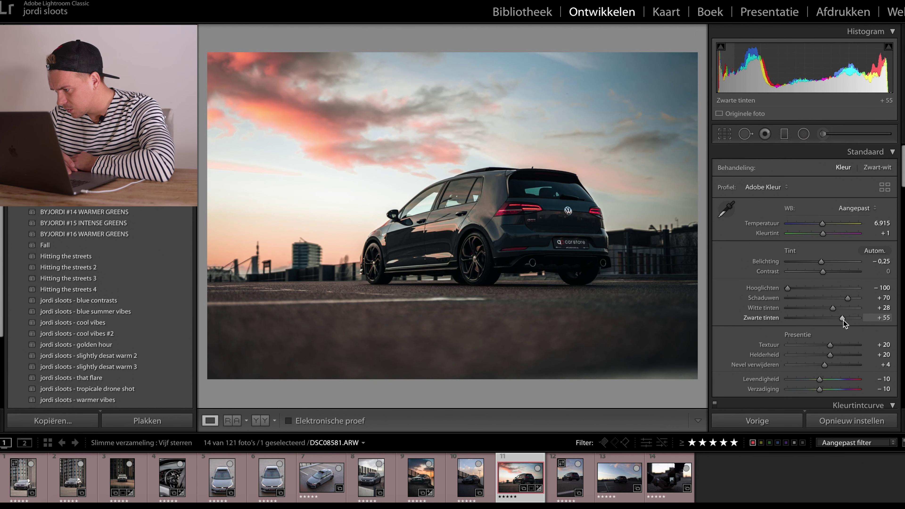
# Set the texture (Textuur) to +12, clarity (Helderheid) to +80, dehaze (Nevel verwijderen) to 0 and vibrance (Levendigheid) to +5
pyautogui.moveTo(847, 355); pyautogui.dragTo(826, 349)
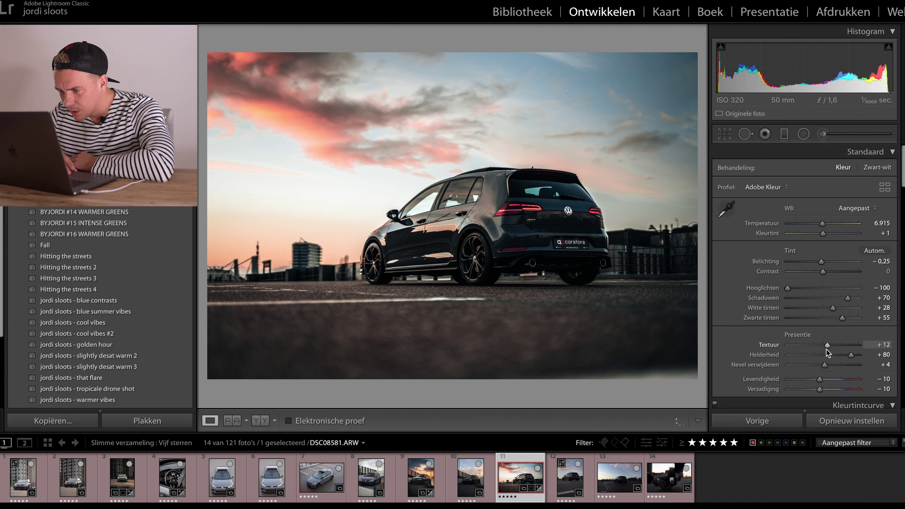
pyautogui.scroll(-4, 826, 349)
pyautogui.moveTo(825, 294); pyautogui.dragTo(825, 303)
pyautogui.scroll(-1, 825, 303)
# Adjust the tone curve (Kleurtintcurve) with Lichten at +91 and Donkere tinten at +6
pyautogui.scroll(-5, 825, 304)
pyautogui.moveTo(817, 228); pyautogui.dragTo(815, 220)
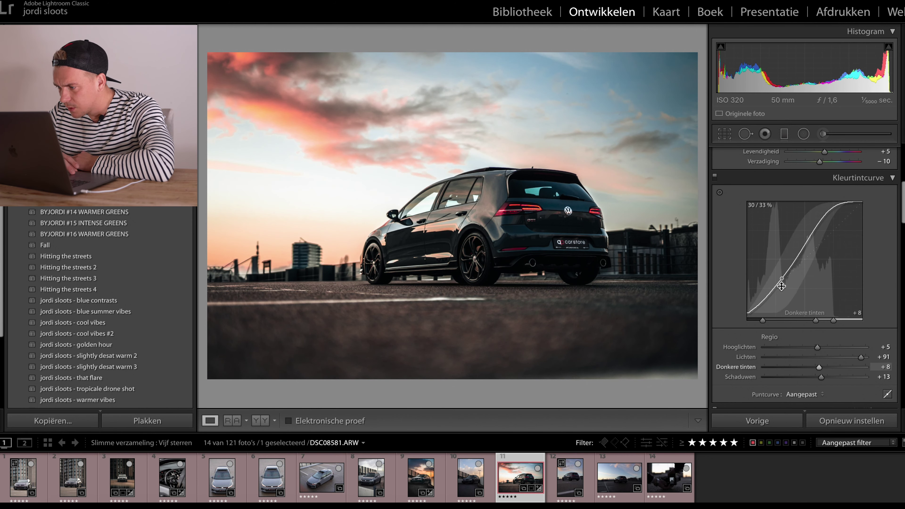
pyautogui.moveTo(782, 286); pyautogui.dragTo(781, 278)
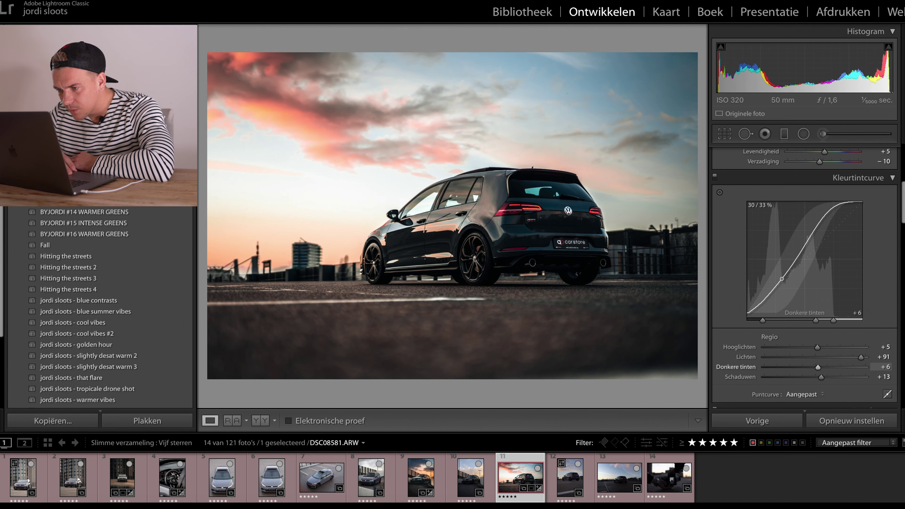
# Slightly raise the luminance noise reduction (Ruisreductie) of the photo
pyautogui.scroll(-12, 782, 279)
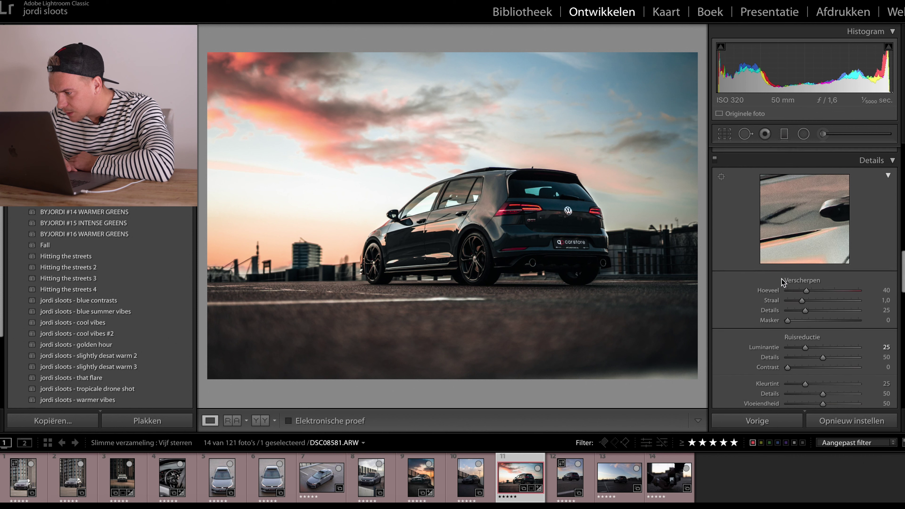
pyautogui.scroll(-1, 782, 279)
pyautogui.moveTo(810, 334); pyautogui.dragTo(811, 334)
pyautogui.scroll(10, 774, 165)
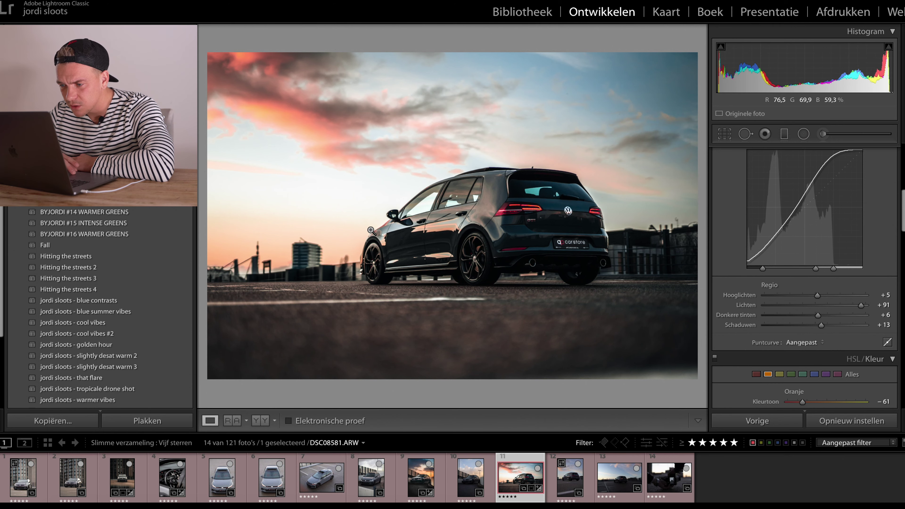
# Inspect the car up close and compare the edited photo with its unedited version
pyautogui.click(546, 206)
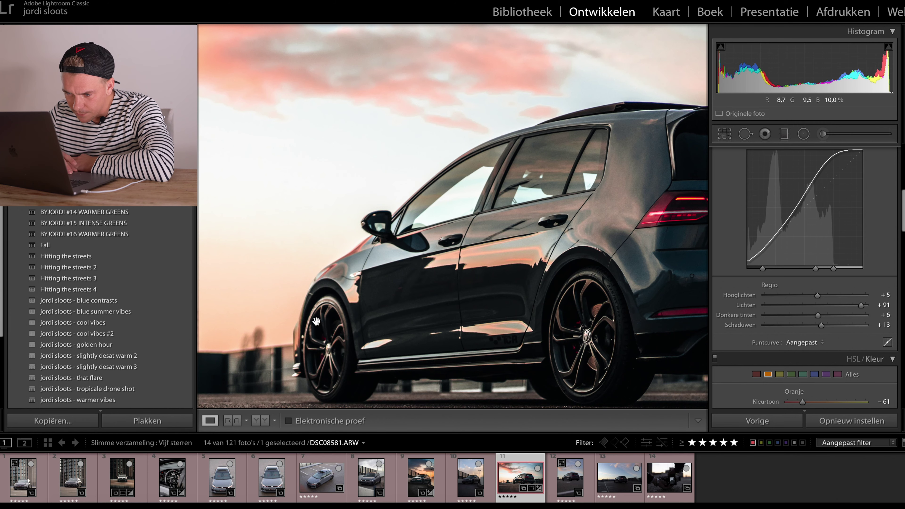
pyautogui.click(477, 238)
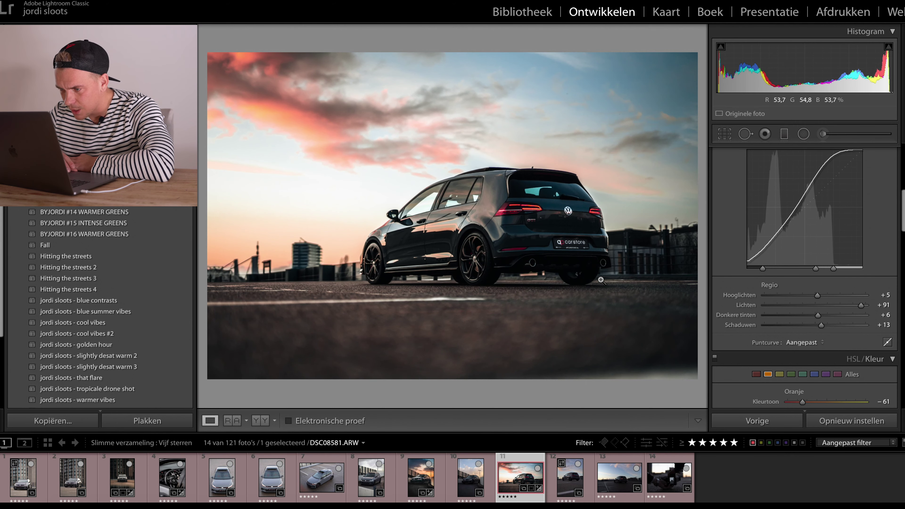
pyautogui.scroll(-4, 774, 298)
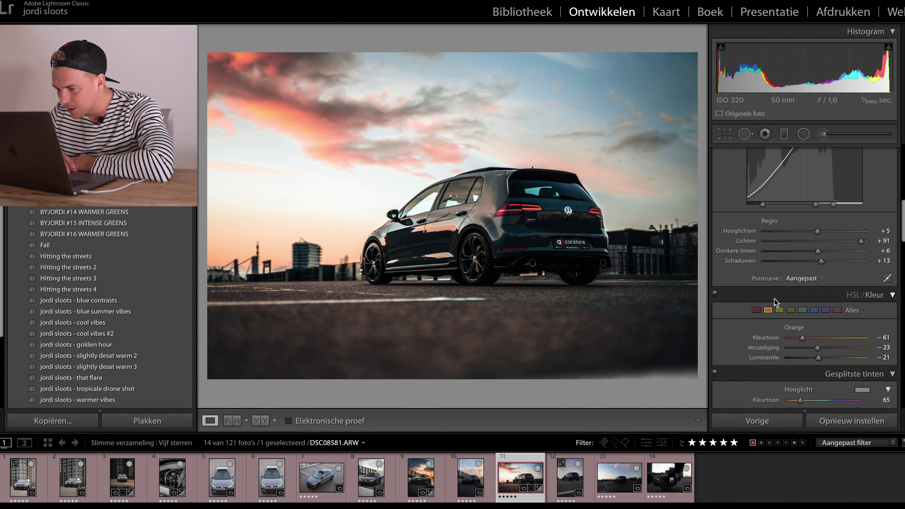
pyautogui.press('\\')
pyautogui.press('\\')
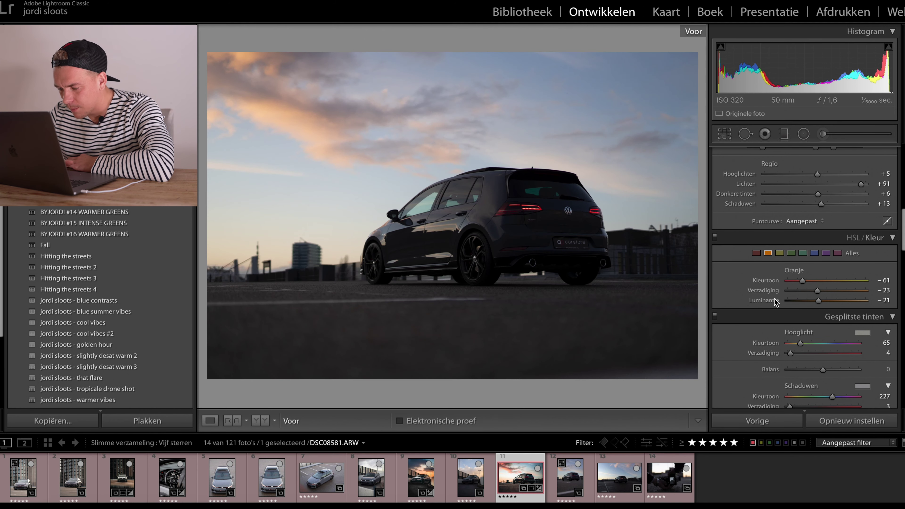
pyautogui.press('\\')
pyautogui.press('\\')
# Set the tone curve's dark tones (Donkere tinten) to 0 and compare the photo with its unedited version
pyautogui.scroll(7, 803, 292)
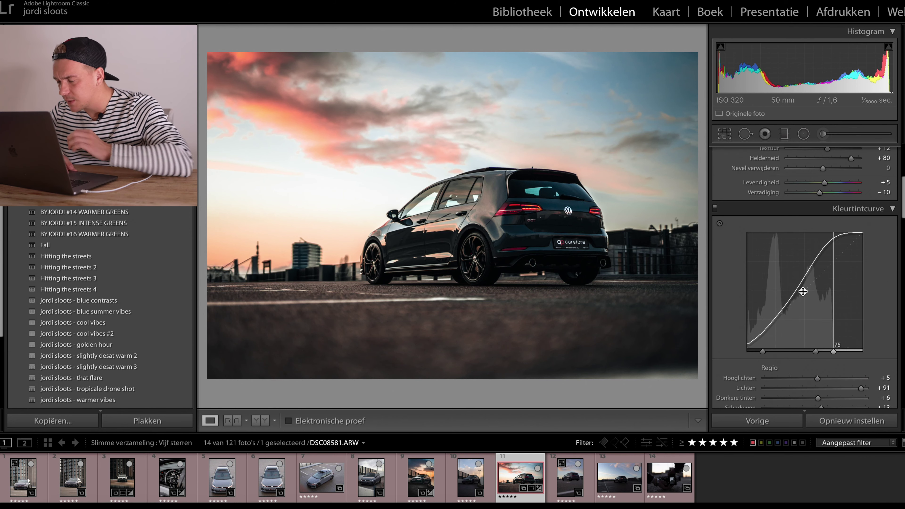
pyautogui.moveTo(777, 313); pyautogui.dragTo(777, 316)
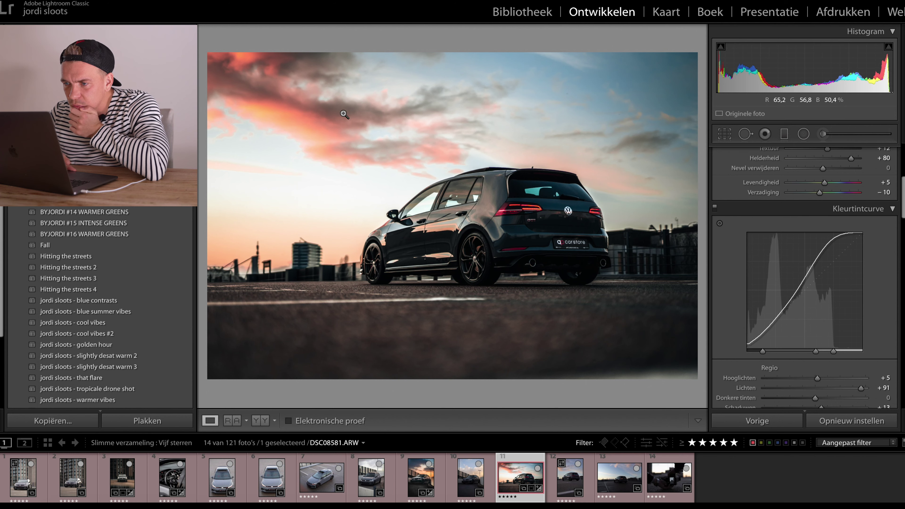
pyautogui.press('\\')
pyautogui.press('\\')
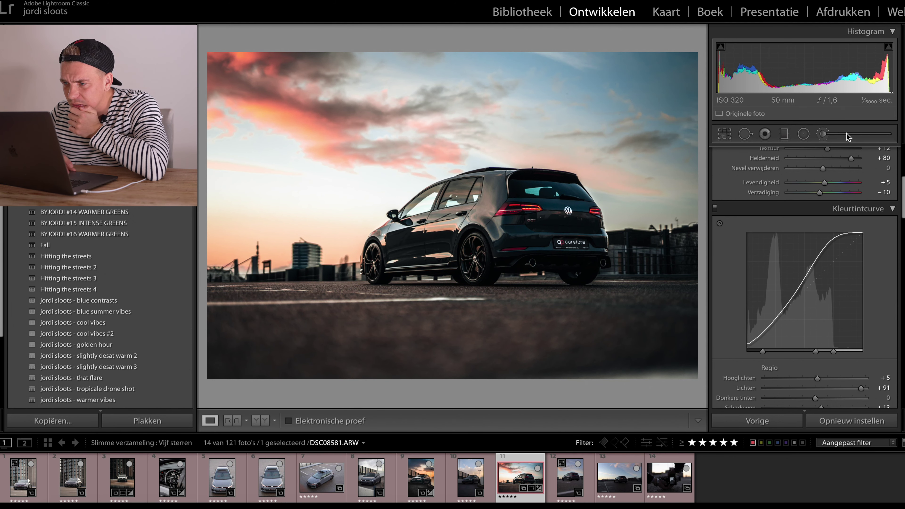
# Paint over the clouds and sky with a size 17 adjustment brush set to texture (Textuur) −47 and clarity (Helderheid) −47
pyautogui.click(820, 136)
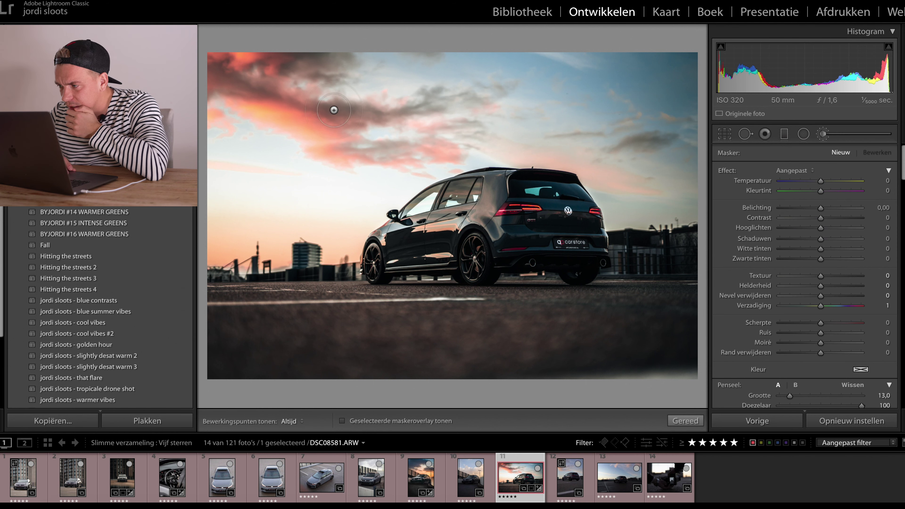
pyautogui.scroll(4, 334, 110)
pyautogui.moveTo(821, 285)
pyautogui.mouseDown()
pyautogui.moveTo(802, 285)
pyautogui.moveTo(802, 276)
pyautogui.mouseUp()
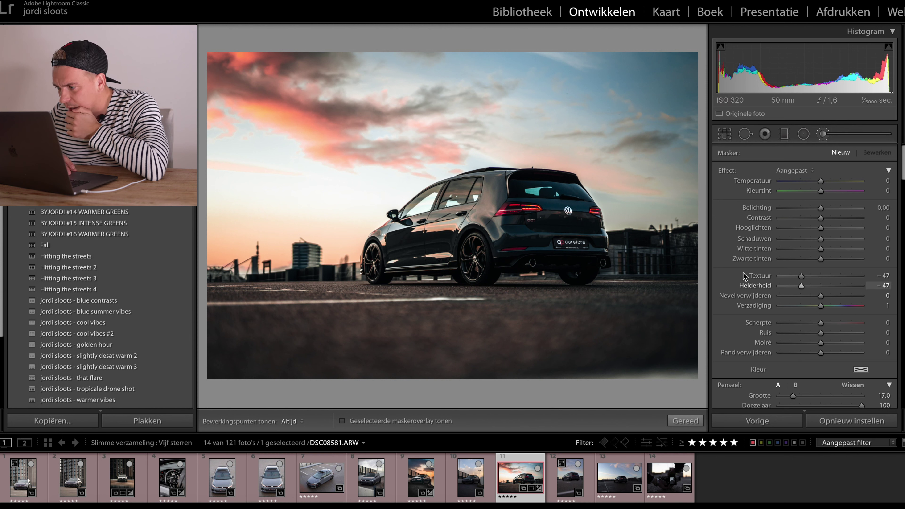
pyautogui.moveTo(336, 84); pyautogui.dragTo(356, 67)
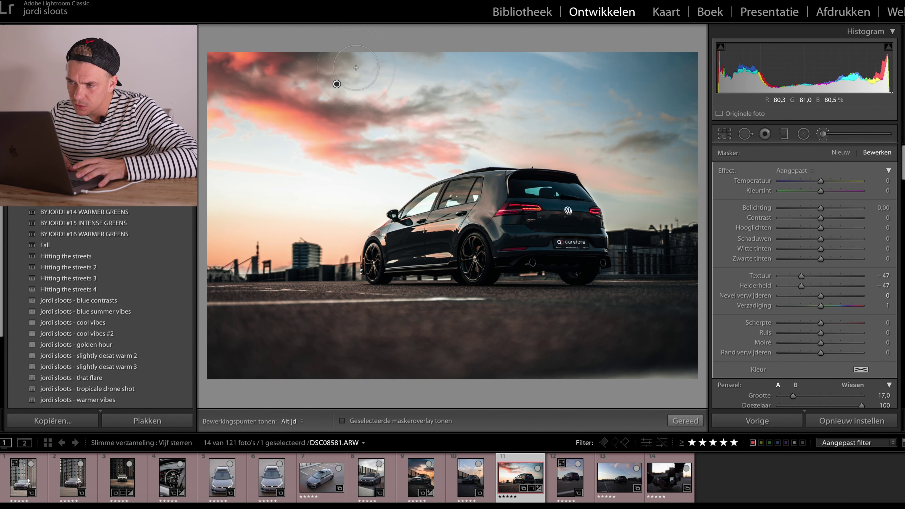
pyautogui.press('h')
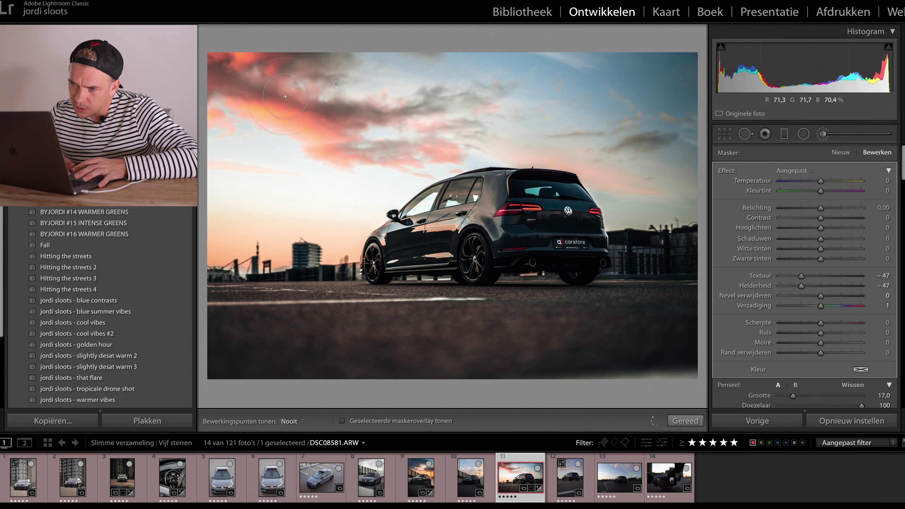
pyautogui.moveTo(304, 112)
pyautogui.mouseDown()
pyautogui.moveTo(224, 118)
pyautogui.moveTo(253, 141)
pyautogui.moveTo(353, 167)
pyautogui.moveTo(448, 130)
pyautogui.moveTo(467, 105)
pyautogui.moveTo(462, 78)
pyautogui.moveTo(423, 61)
pyautogui.moveTo(374, 89)
pyautogui.moveTo(463, 123)
pyautogui.moveTo(587, 110)
pyautogui.mouseUp()
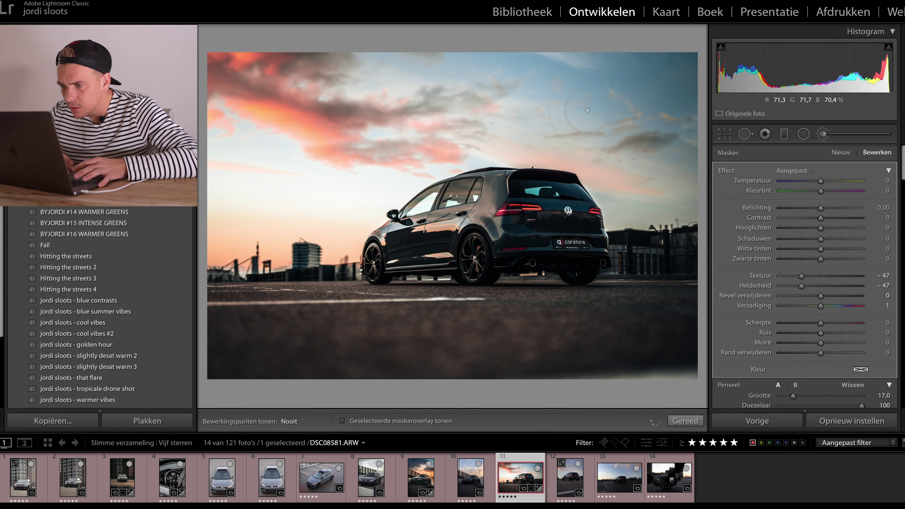
pyautogui.moveTo(675, 119)
pyautogui.mouseDown()
pyautogui.moveTo(663, 93)
pyautogui.moveTo(474, 70)
pyautogui.moveTo(259, 63)
pyautogui.moveTo(207, 77)
pyautogui.moveTo(446, 118)
pyautogui.moveTo(371, 143)
pyautogui.moveTo(403, 146)
pyautogui.moveTo(340, 156)
pyautogui.moveTo(214, 65)
pyautogui.mouseUp()
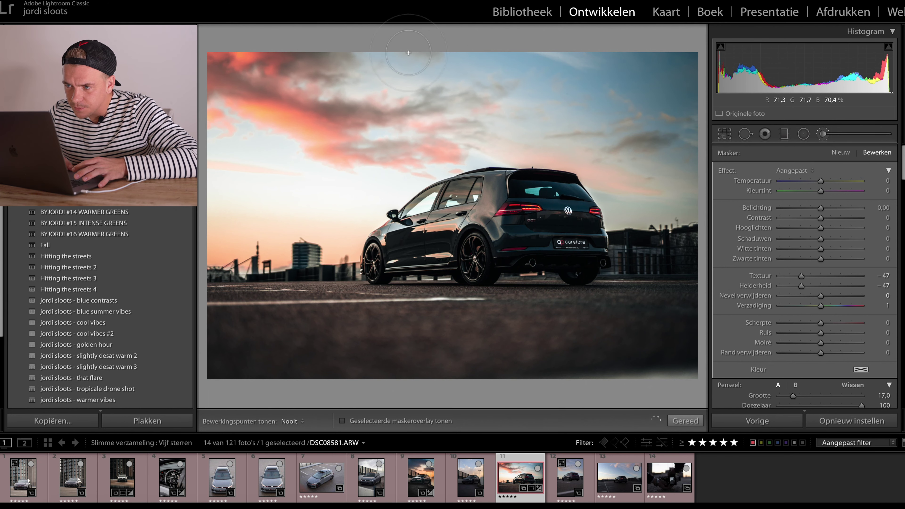
pyautogui.press('h')
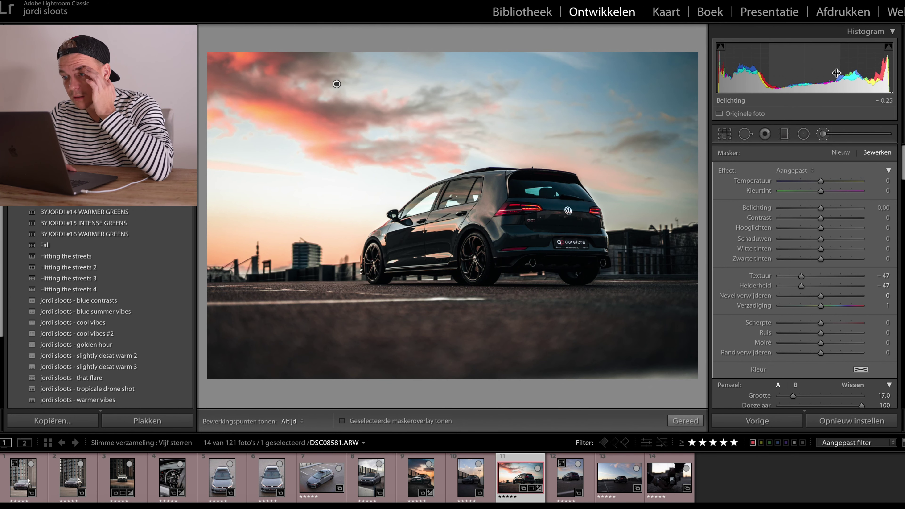
pyautogui.press('Escape')
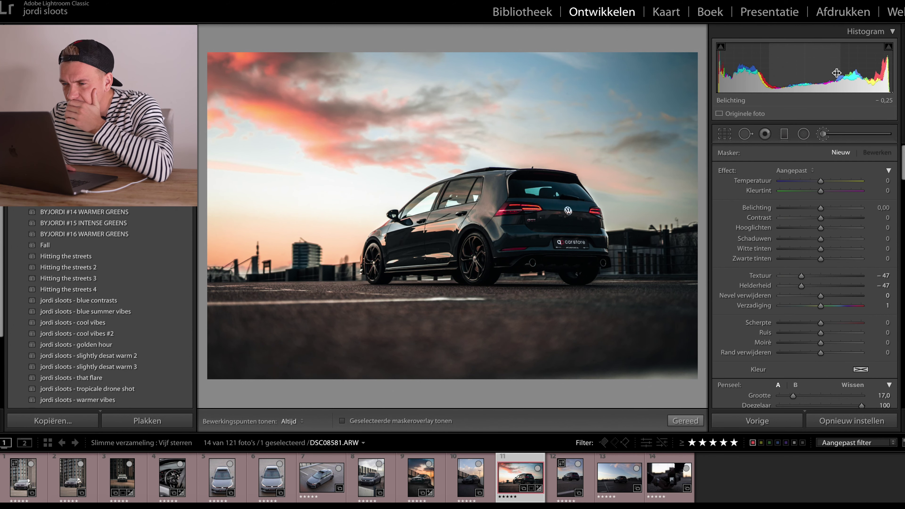
pyautogui.click(823, 134)
pyautogui.click(725, 135)
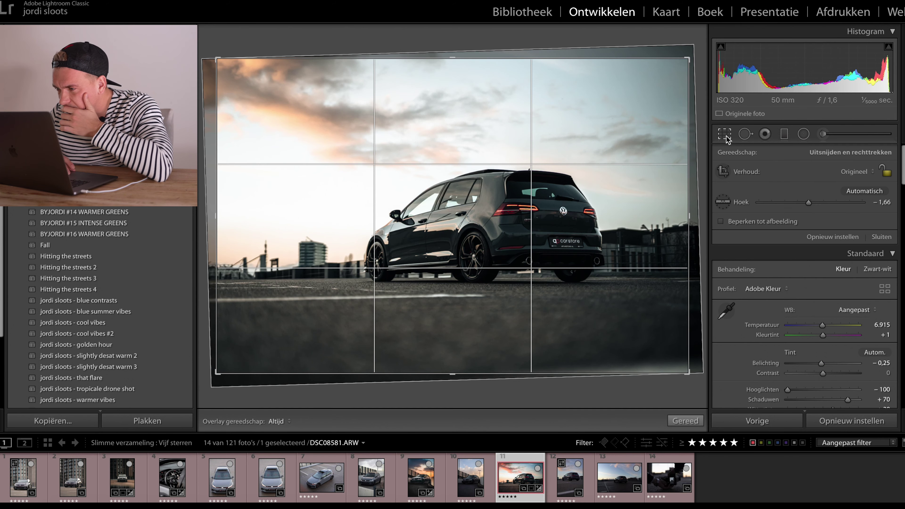
pyautogui.click(725, 135)
# Set the magenta saturation (Verzadiging) to +8 in the HSL colour settings and compare the photo with its unedited version
pyautogui.scroll(-20, 814, 295)
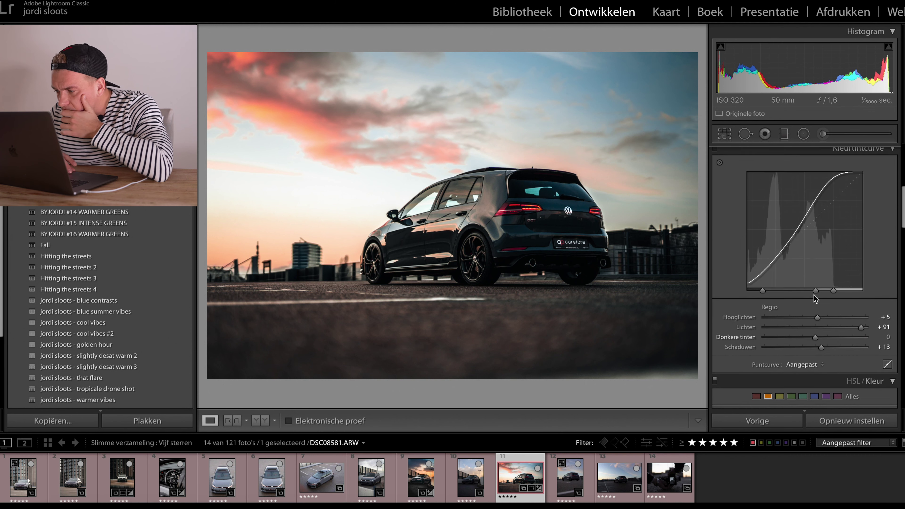
pyautogui.scroll(-1, 814, 294)
pyautogui.click(826, 195)
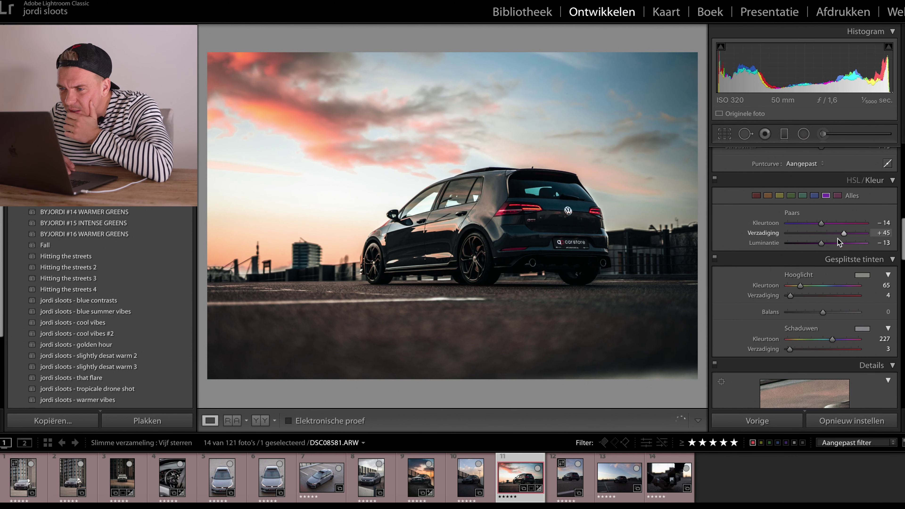
pyautogui.click(838, 195)
pyautogui.moveTo(818, 232); pyautogui.dragTo(830, 233)
pyautogui.press('\\')
pyautogui.press('\\')
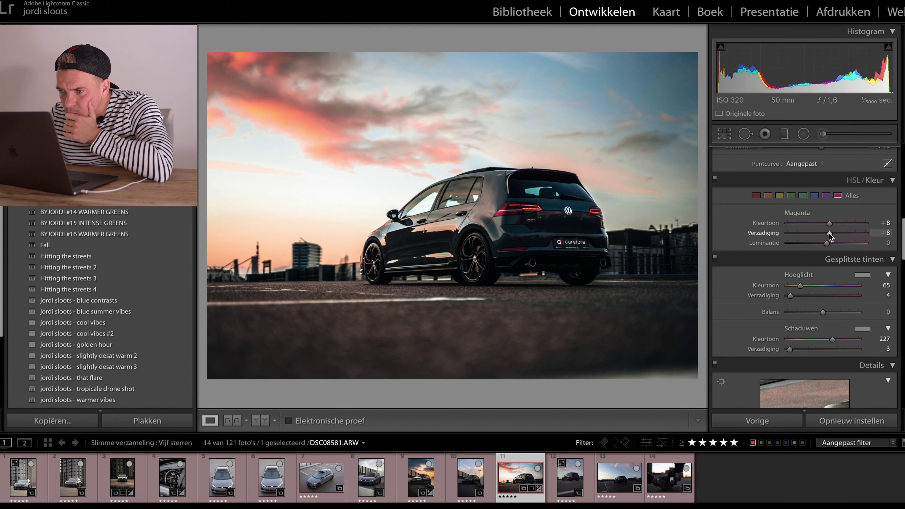
# Set the orange hue (Kleurtoon) to −41, saturation to −5 and luminance to −13, and compare with the unedited photo
pyautogui.click(781, 197)
pyautogui.click(768, 197)
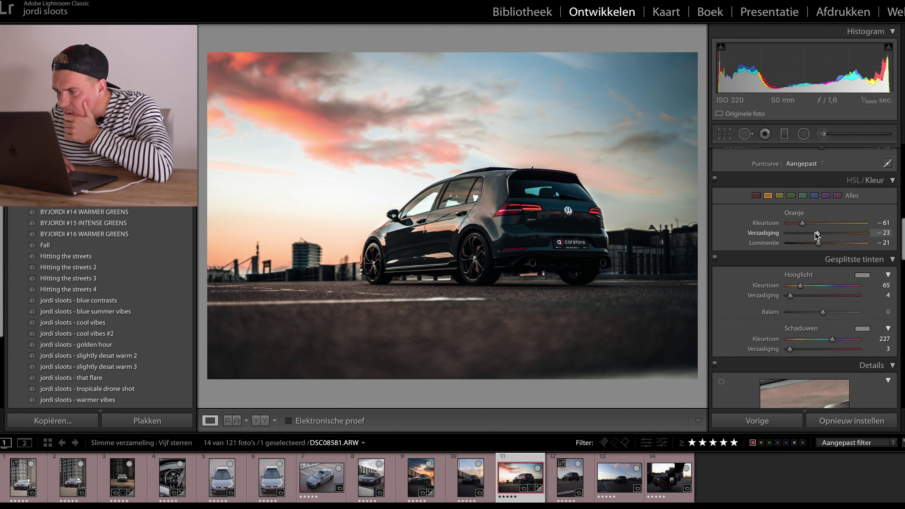
pyautogui.moveTo(823, 233)
pyautogui.mouseDown()
pyautogui.moveTo(833, 233)
pyautogui.moveTo(816, 244)
pyautogui.moveTo(811, 224)
pyautogui.mouseUp()
pyautogui.press('\\')
pyautogui.press('\\')
pyautogui.press('\\')
pyautogui.press('\\')
pyautogui.scroll(5, 810, 224)
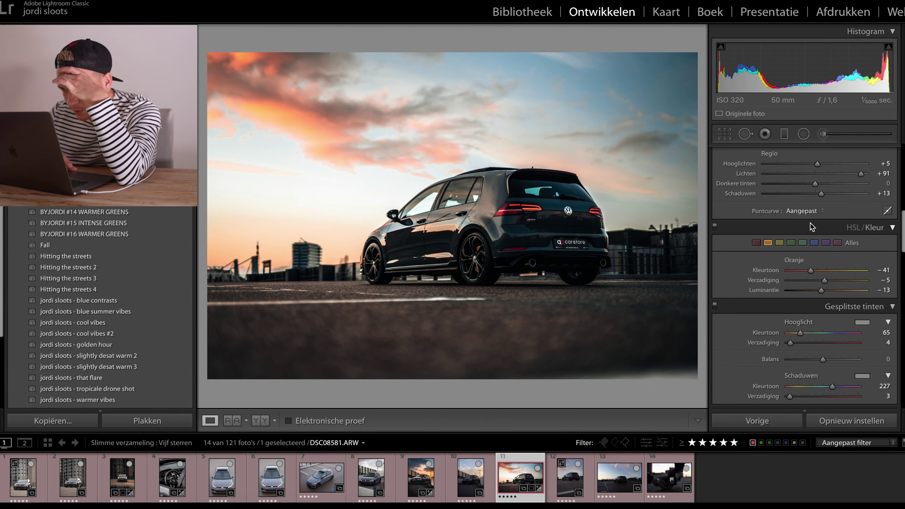
# Place a graduated filter over the upper sky with texture (Textuur) and clarity (Helderheid) at 4
pyautogui.click(786, 136)
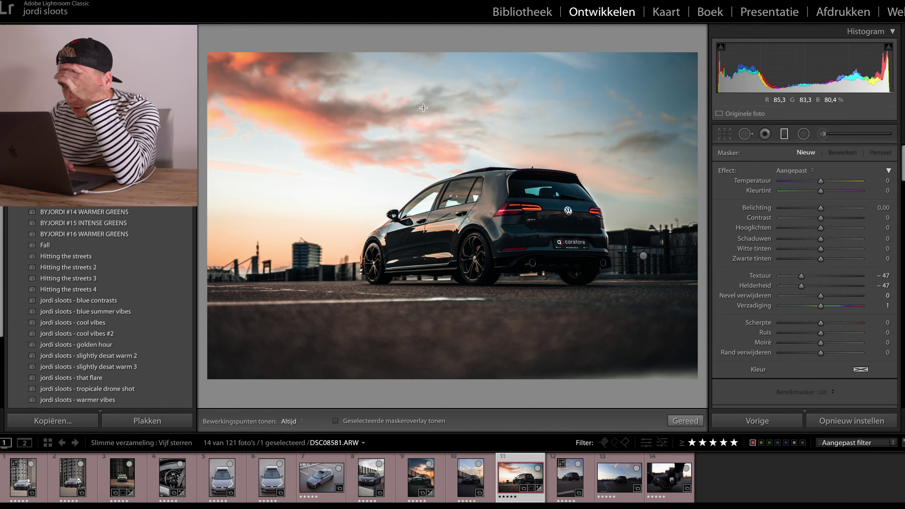
pyautogui.moveTo(423, 108); pyautogui.dragTo(420, 258)
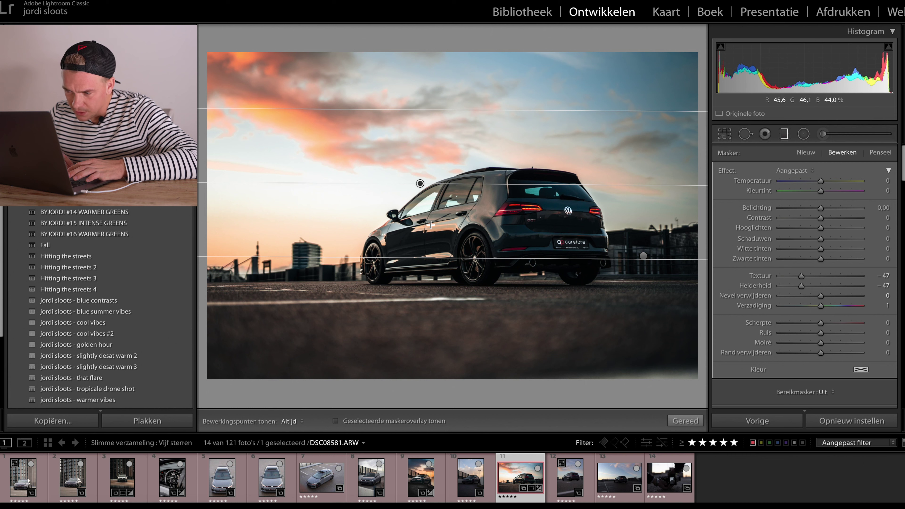
pyautogui.moveTo(419, 181); pyautogui.dragTo(433, 103)
pyautogui.click(822, 275)
pyautogui.click(823, 286)
# Set the sky filter's exposure (Belichting) to 0,15 and highlights (Hooglichten) to −99, and extend the gradient down to the base of the car
pyautogui.click(790, 208)
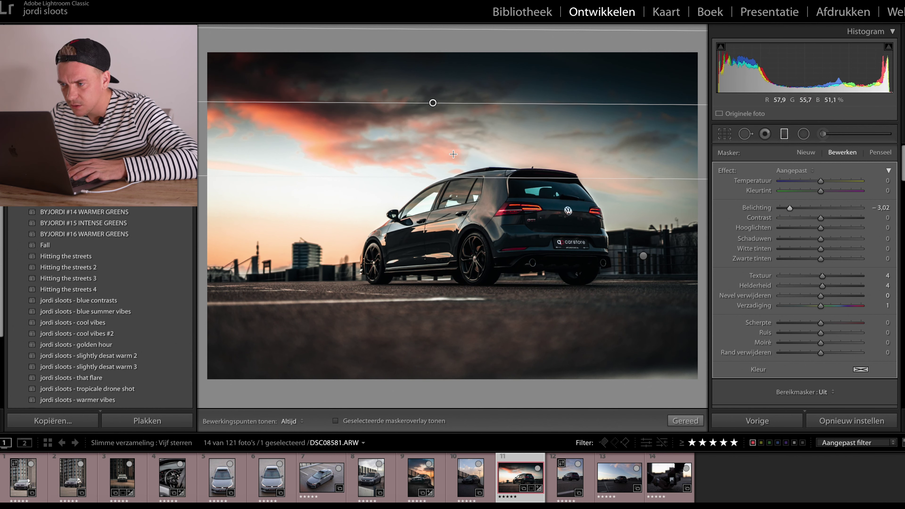
pyautogui.click(822, 208)
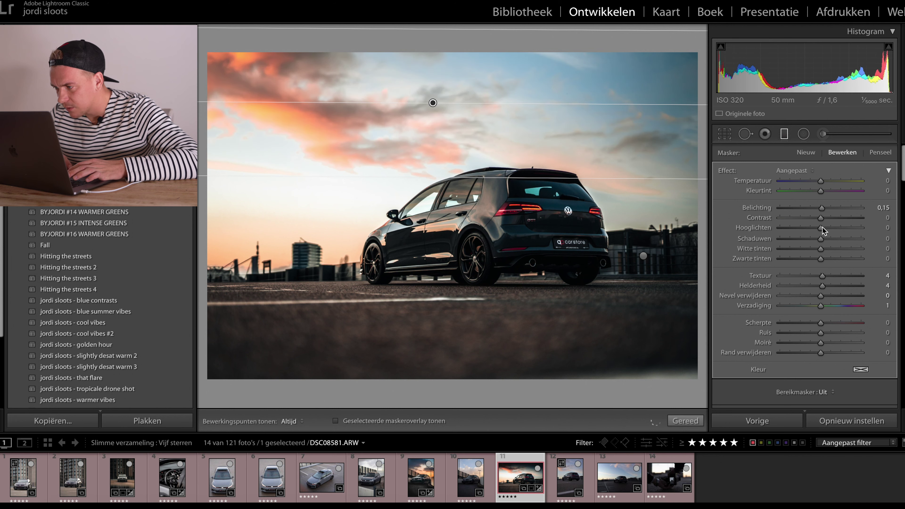
pyautogui.moveTo(821, 228); pyautogui.dragTo(781, 228)
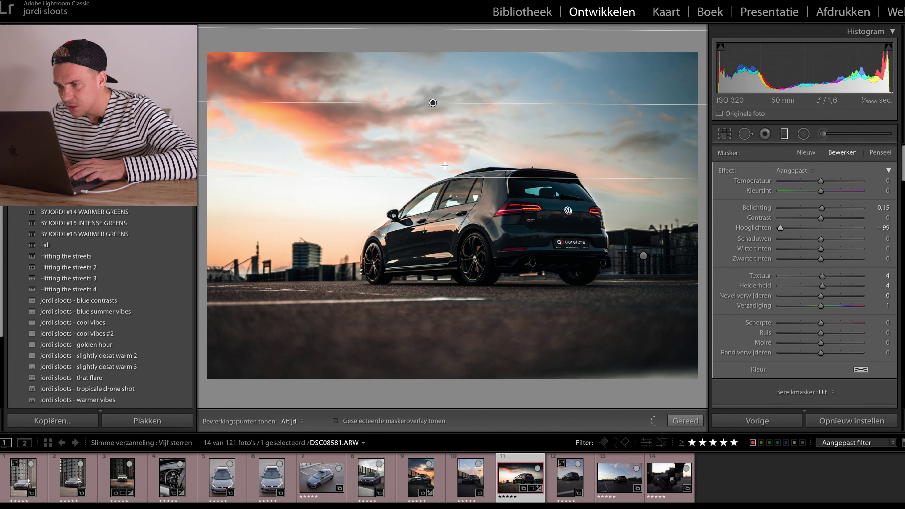
pyautogui.moveTo(445, 178); pyautogui.dragTo(460, 281)
pyautogui.moveTo(431, 154); pyautogui.dragTo(446, 155)
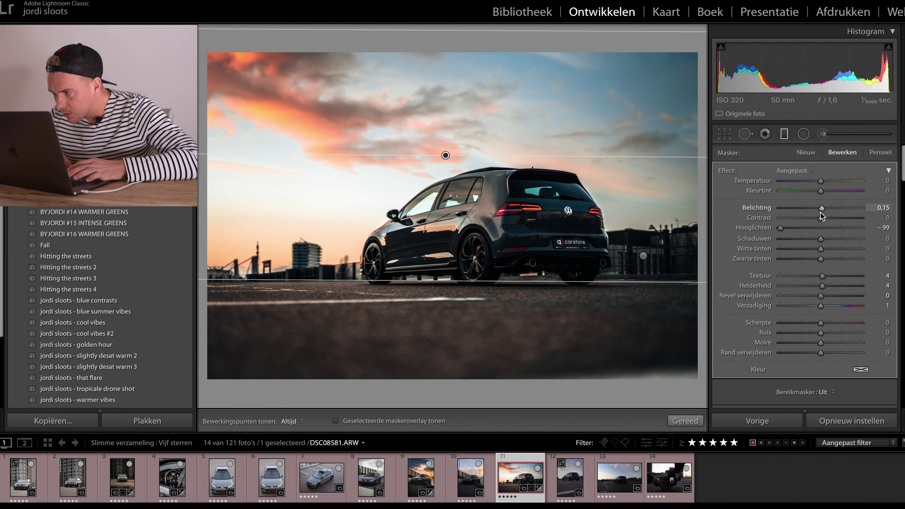
# Set the sky filter's exposure to 0,25, shadows (Schaduwen) to −9 and whites (Witte tinten) to 9
pyautogui.press('Up')
pyautogui.press('Up')
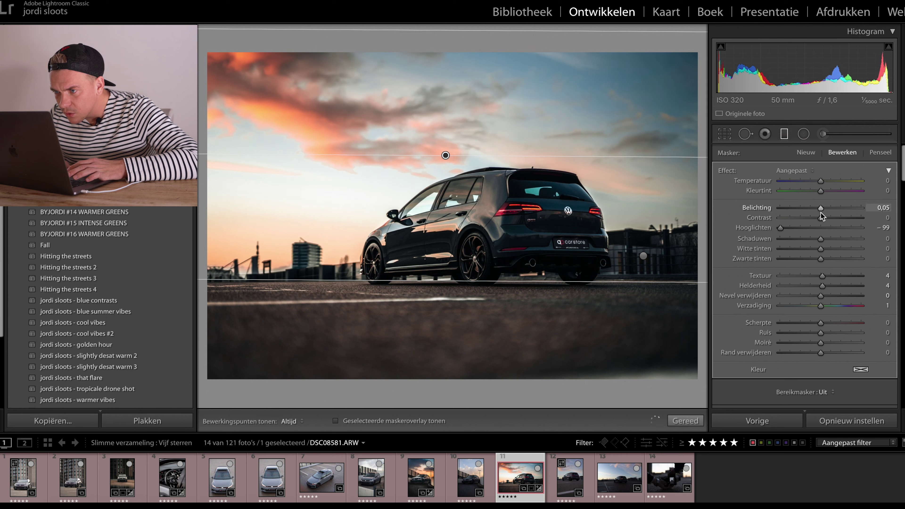
pyautogui.moveTo(819, 240)
pyautogui.mouseDown()
pyautogui.moveTo(803, 254)
pyautogui.moveTo(824, 252)
pyautogui.mouseUp()
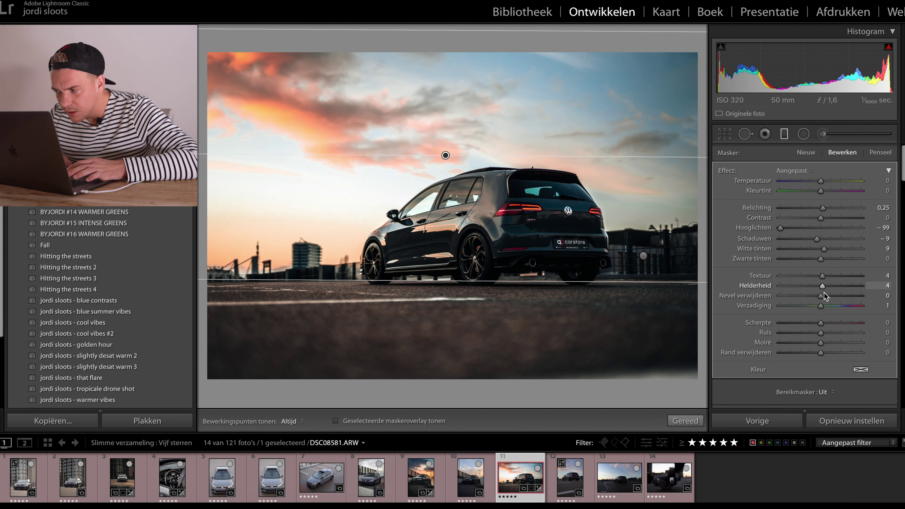
# Set the sky filter's saturation to 10, clarity to 1 and texture to 0, finish it and compare with the unedited photo
pyautogui.moveTo(838, 305); pyautogui.dragTo(824, 304)
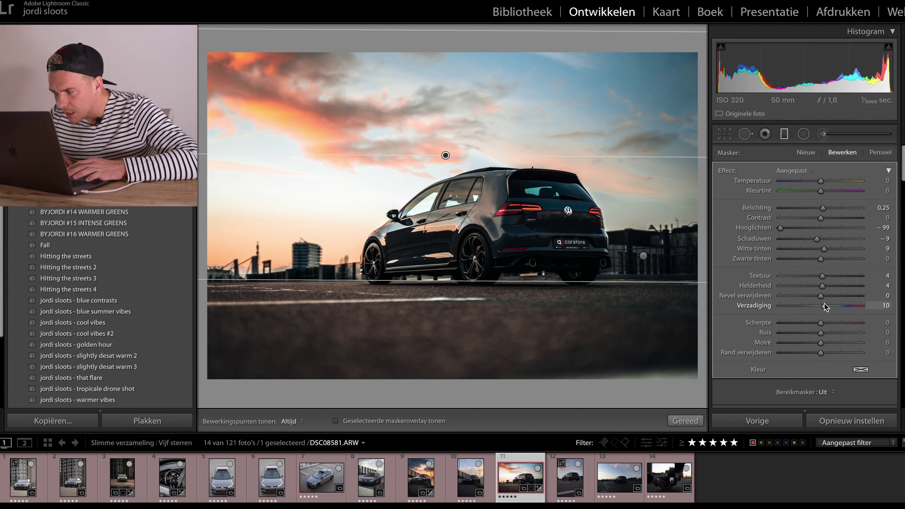
pyautogui.click(821, 287)
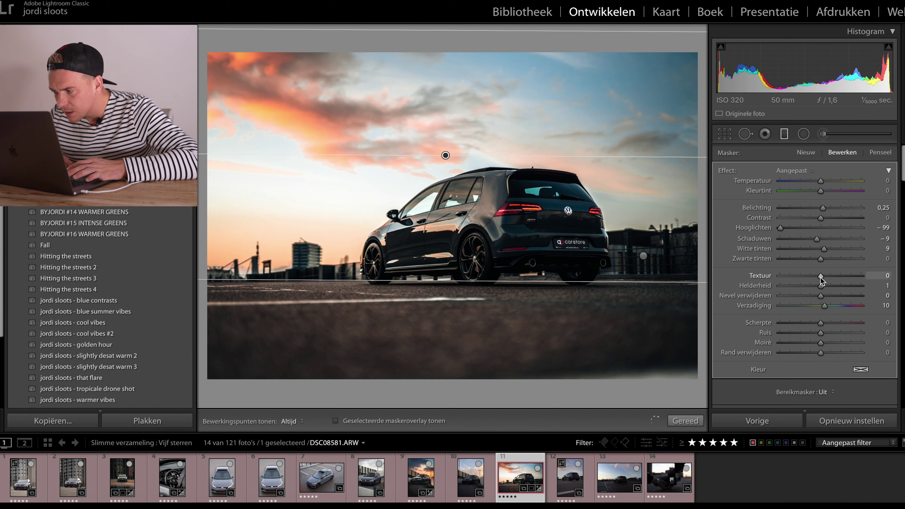
pyautogui.press('m')
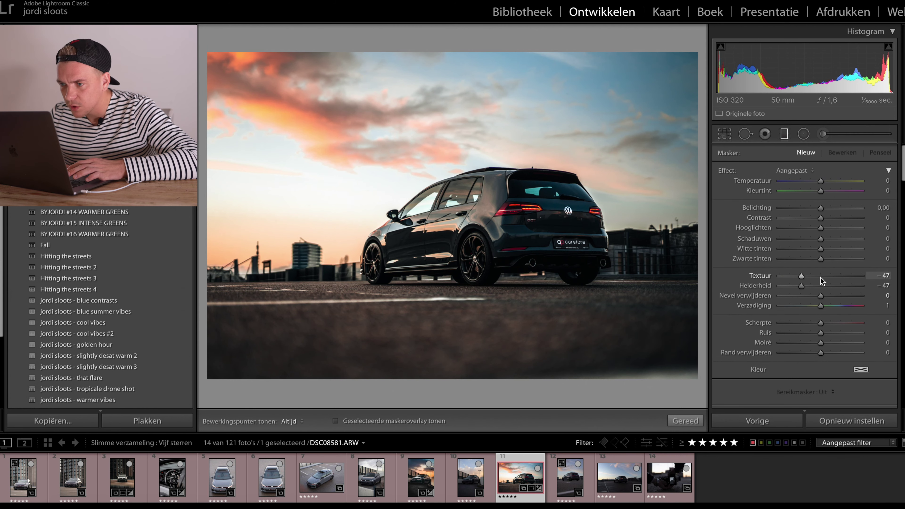
pyautogui.press('\\')
pyautogui.press('\\')
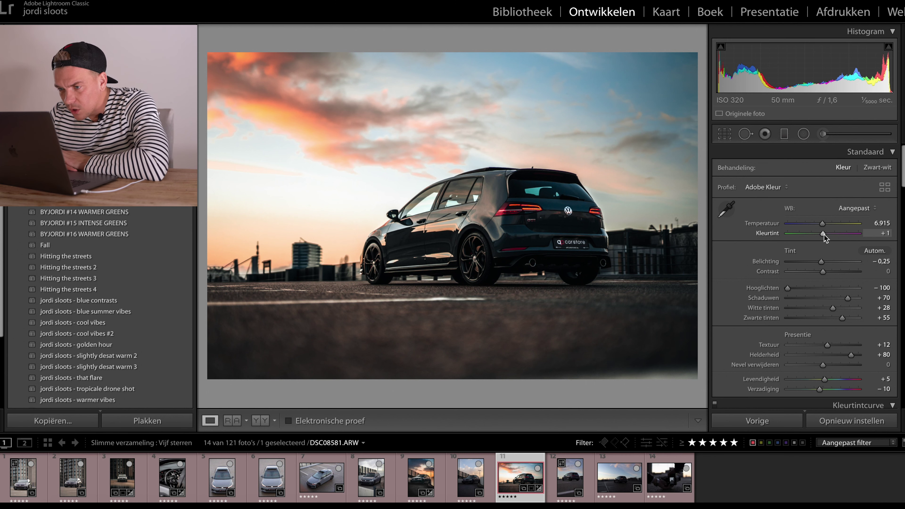
# Try a white balance tint (Kleurtint) of +56 and reduce it to +26
pyautogui.hotkey('shift', 'Up')
pyautogui.hotkey('shift', 'Up')
pyautogui.hotkey('shift', 'Up')
pyautogui.hotkey('shift', 'Up')
pyautogui.hotkey('shift', 'Up')
pyautogui.hotkey('shift', 'Up')
pyautogui.hotkey('shift', 'Up')
pyautogui.hotkey('shift', 'Up')
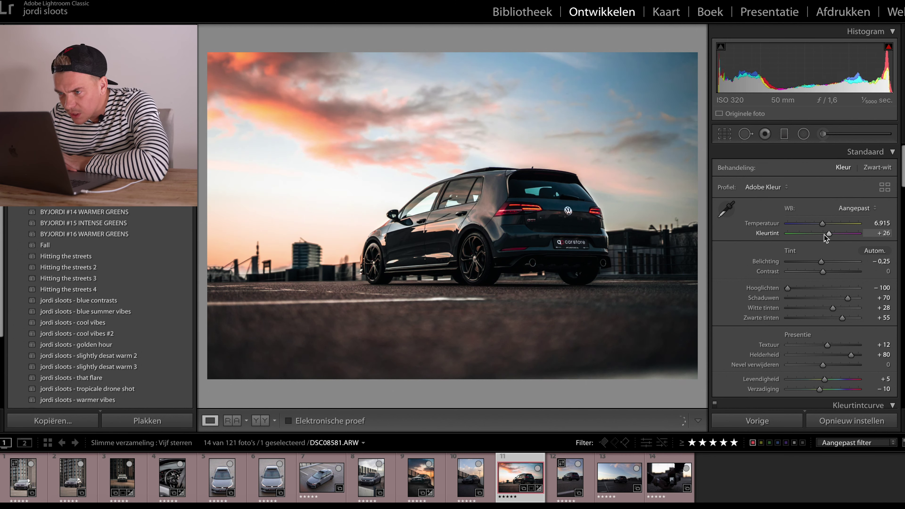
pyautogui.hotkey('shift', 'Up')
pyautogui.hotkey('shift', 'Up')
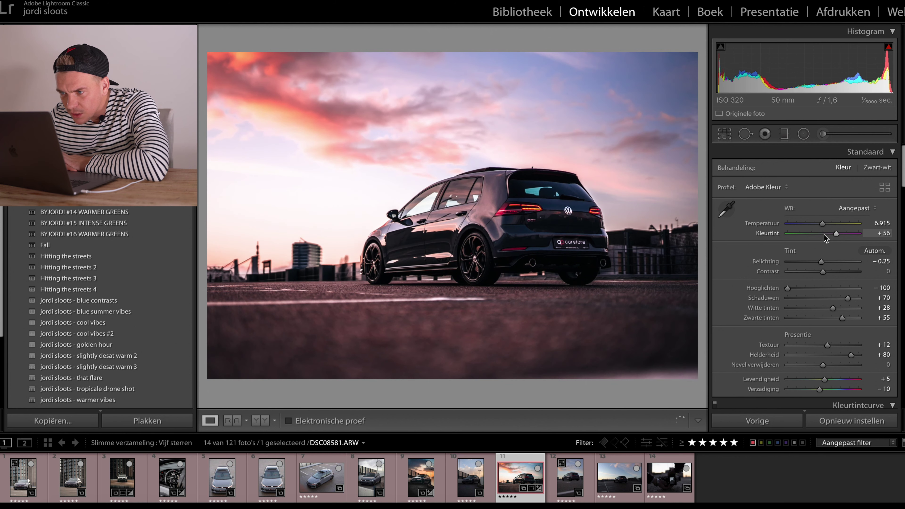
pyautogui.hotkey('shift', 'Down')
pyautogui.hotkey('shift', 'Down')
pyautogui.hotkey('shift', 'Down')
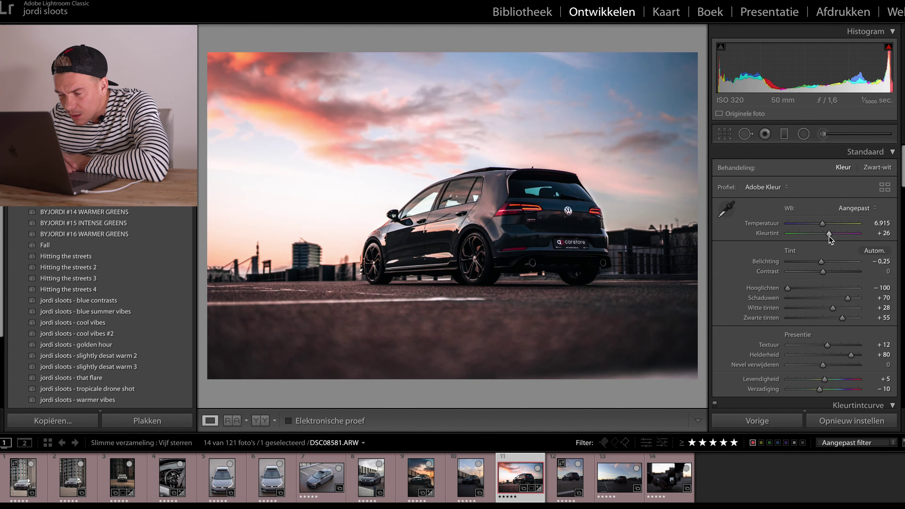
# Set the white balance tint (Kleurtint) to +20 and compare the photo repeatedly with its unedited version
pyautogui.press('\\')
pyautogui.press('\\')
pyautogui.press('\\')
pyautogui.press('\\')
pyautogui.press('\\')
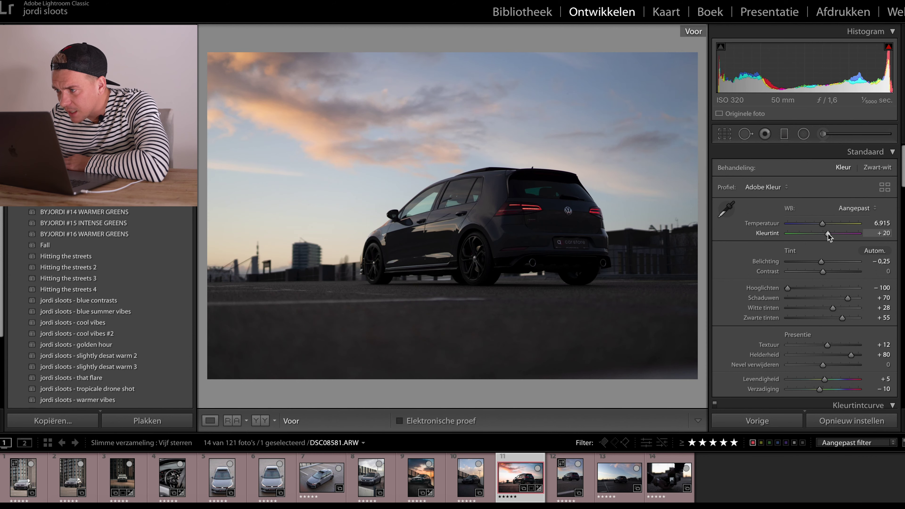
pyautogui.press('\\')
pyautogui.press('\\')
pyautogui.press('\\')
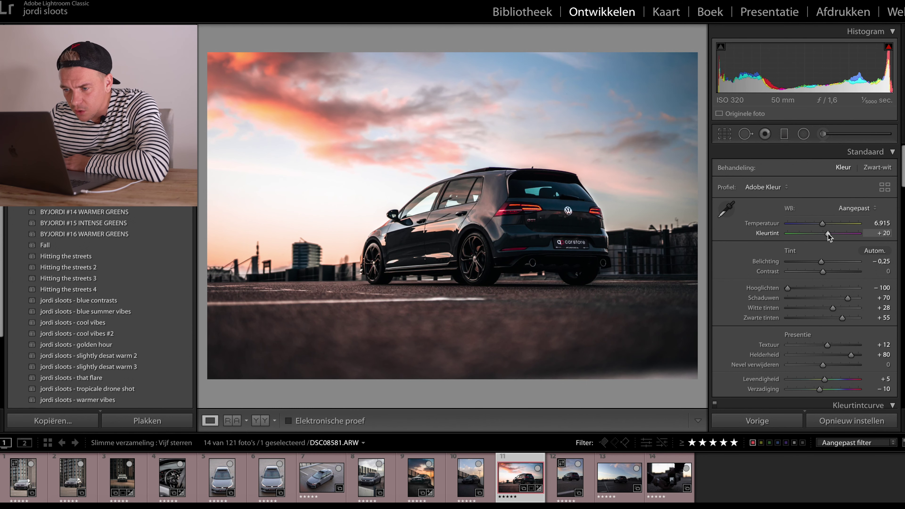
# Set the tone curve's dark tones (Donkere tinten) to −2
pyautogui.scroll(-6, 827, 257)
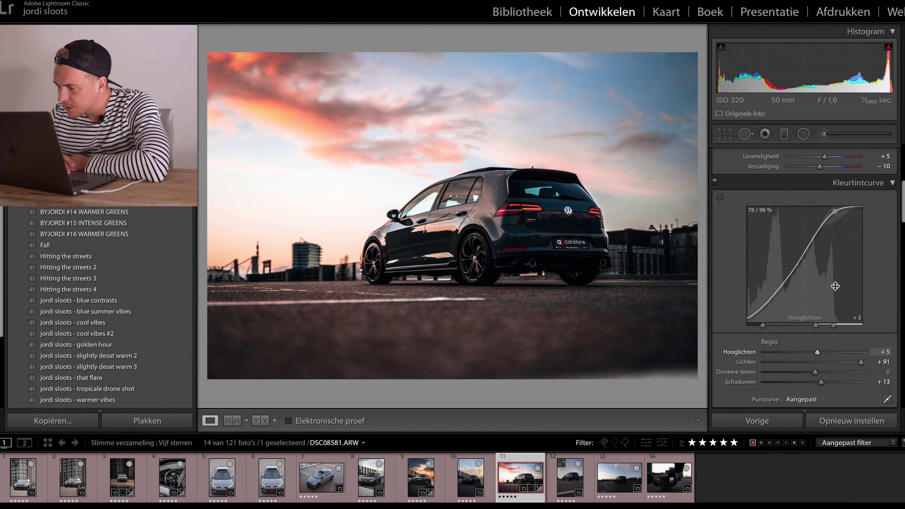
pyautogui.moveTo(780, 295); pyautogui.dragTo(780, 298)
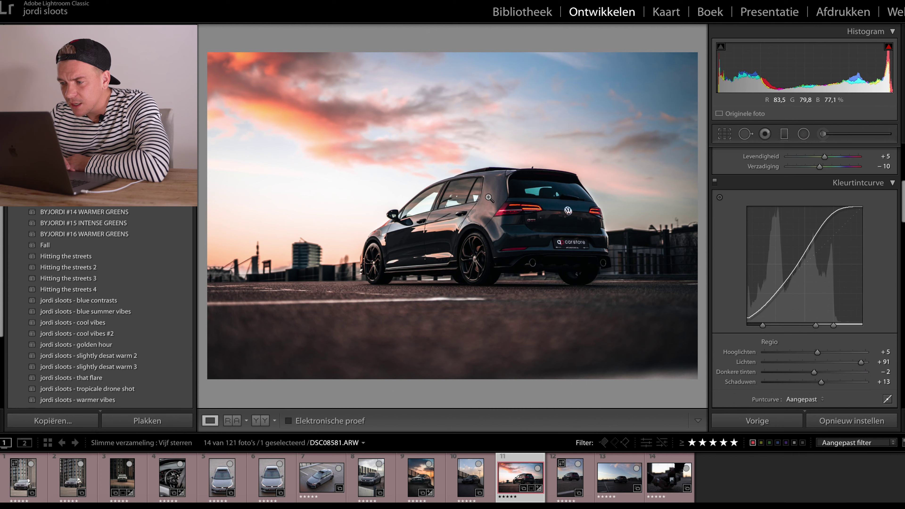
# Start a new adjustment brush for the car's rear and reset its texture, clarity (Helderheid) and saturation to 0
pyautogui.click(539, 192)
pyautogui.moveTo(539, 193); pyautogui.dragTo(421, 240)
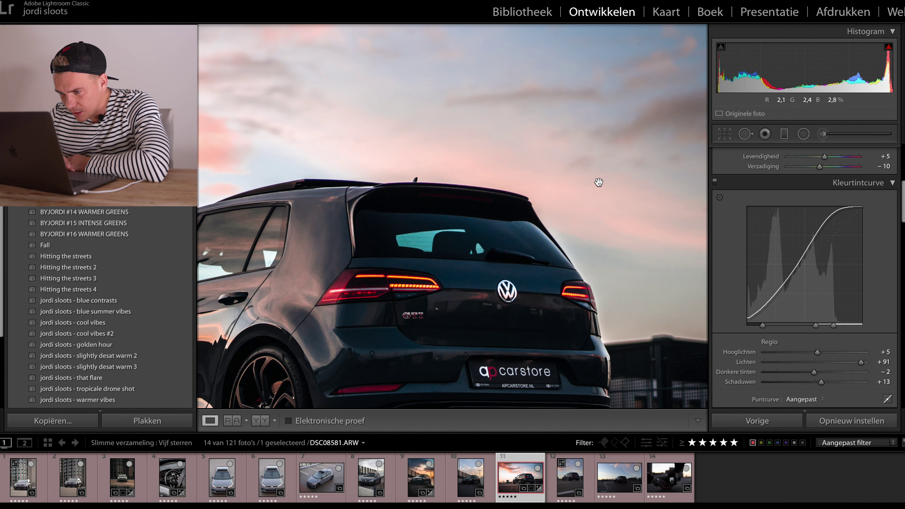
pyautogui.click(823, 134)
pyautogui.scroll(-10, 420, 231)
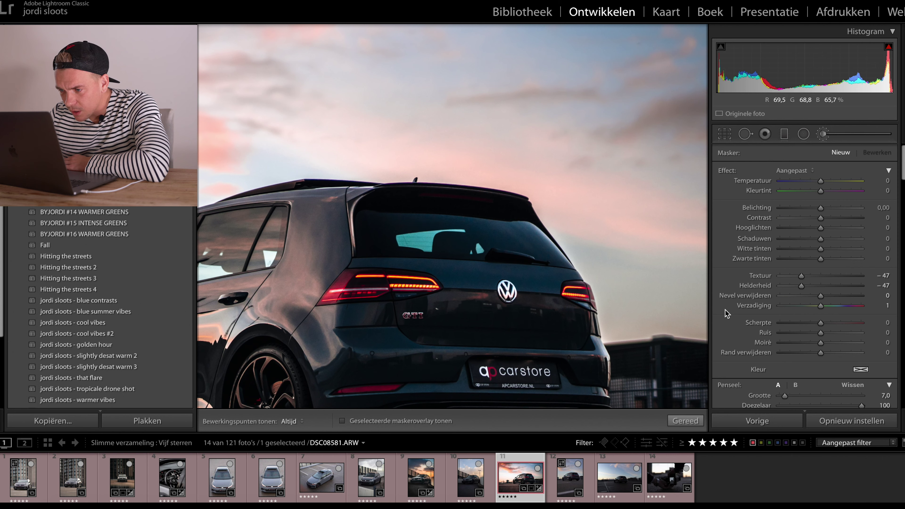
pyautogui.click(883, 275)
pyautogui.write('0')
pyautogui.press('Tab')
pyautogui.write('0')
pyautogui.press('Tab')
pyautogui.press('Tab')
pyautogui.write('0')
pyautogui.press('Return')
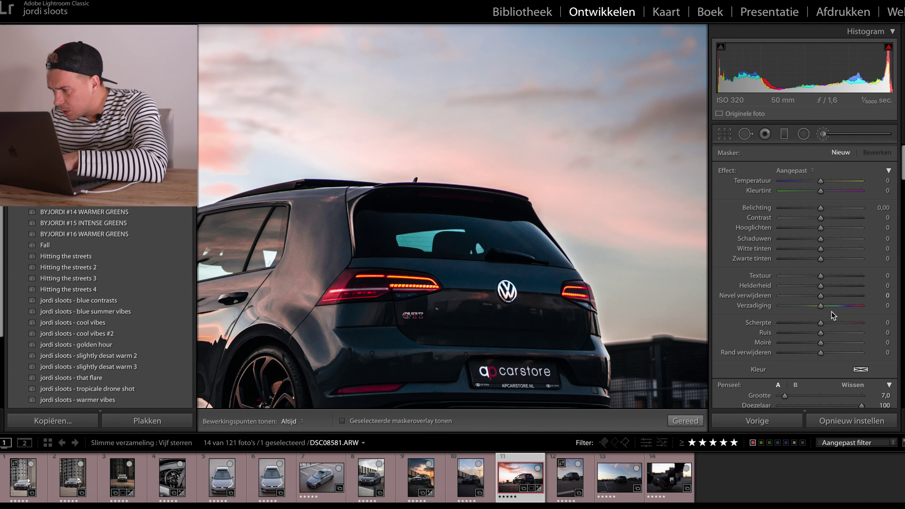
# Set the brush's saturation to −100 and paint over the teal reflections in the rear window
pyautogui.scroll(-2, 442, 237)
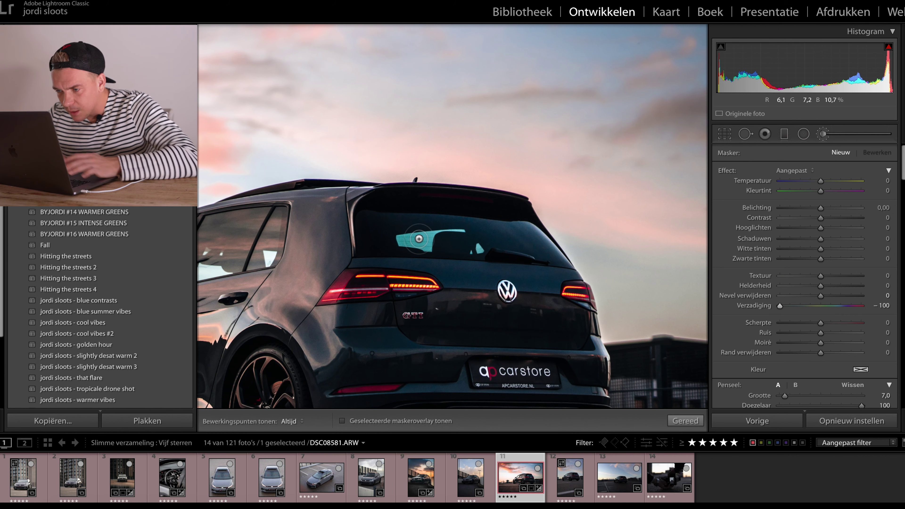
pyautogui.press('h')
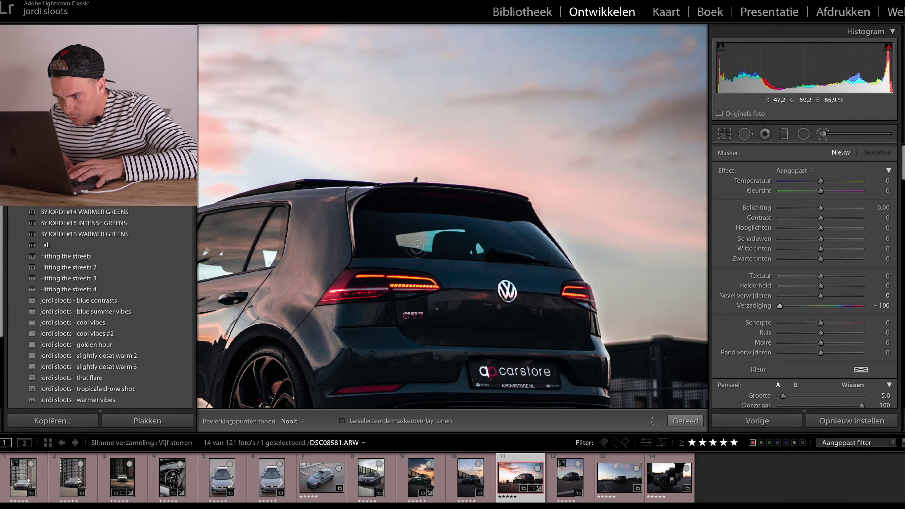
pyautogui.moveTo(450, 232); pyautogui.dragTo(479, 248)
pyautogui.press('h')
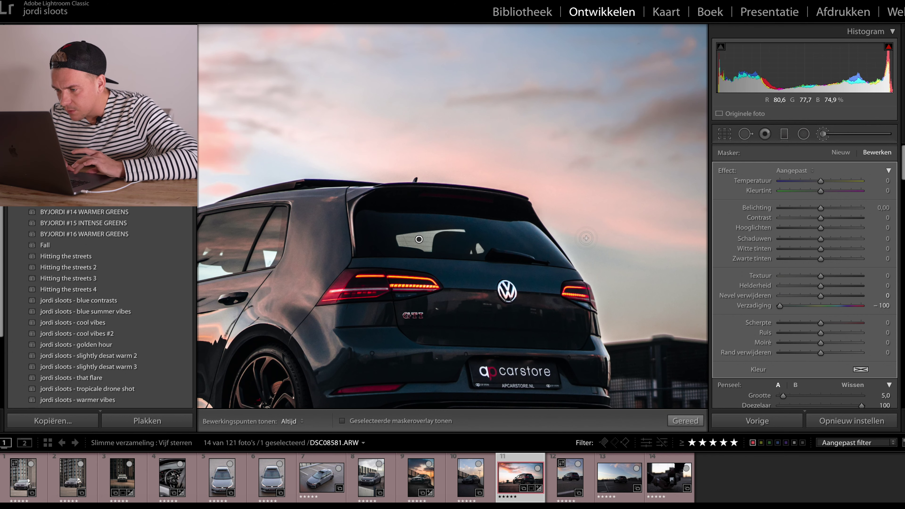
# Reselect the rear window's brush adjustment and set its saturation to −72
pyautogui.press('z')
pyautogui.press('super+minus')
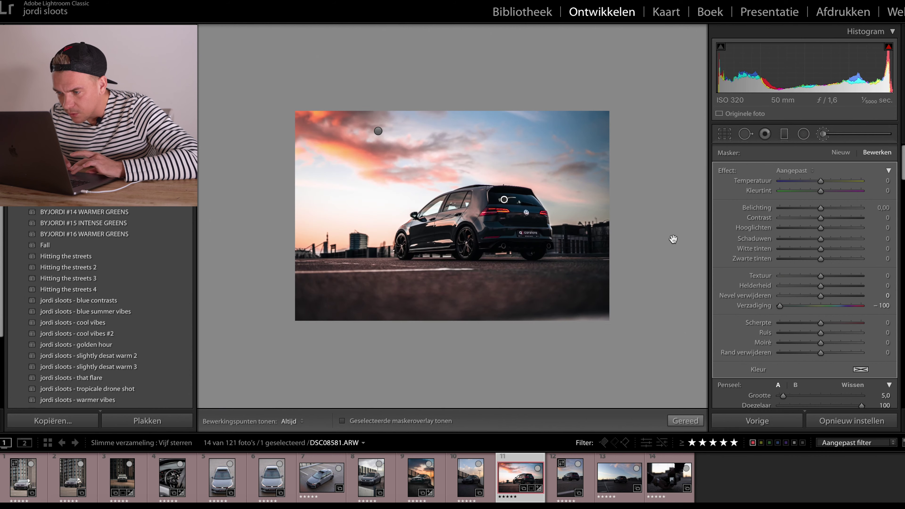
pyautogui.click(826, 138)
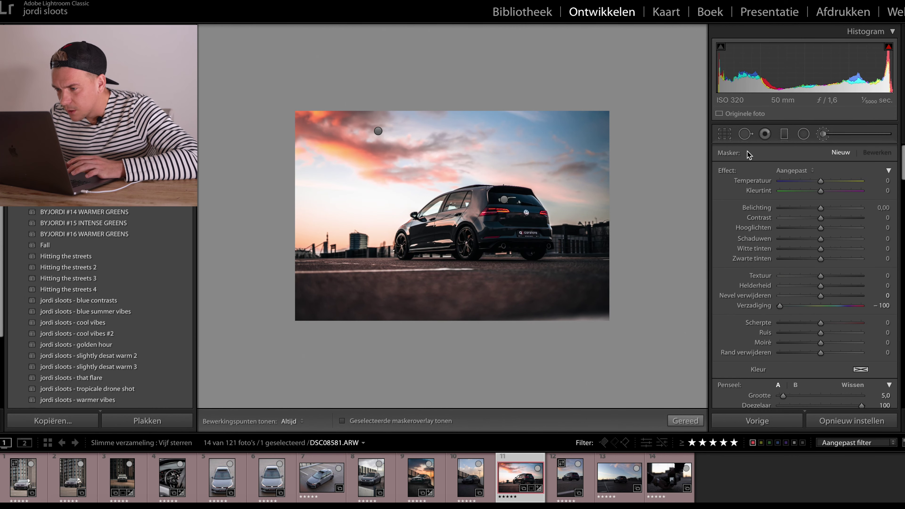
pyautogui.press('k')
pyautogui.click(543, 223)
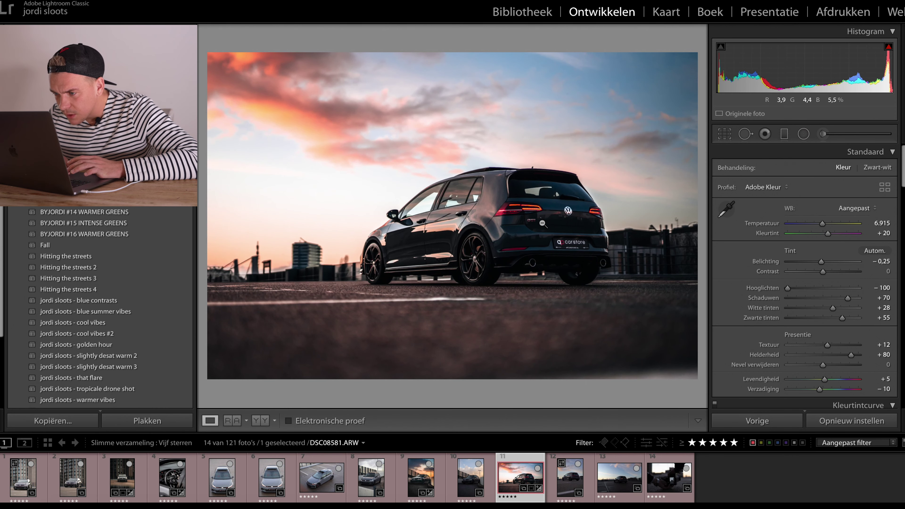
pyautogui.click(822, 134)
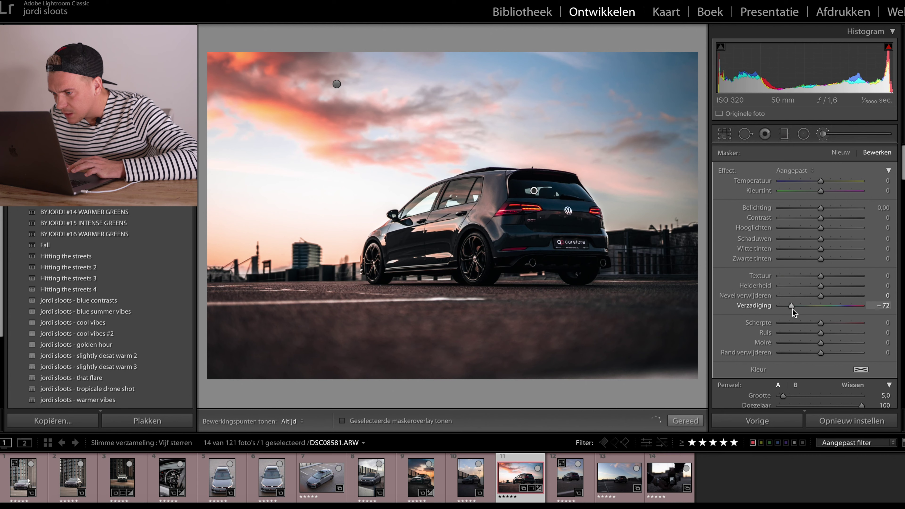
# Check the crop overlay and compare the photo repeatedly with its unedited version
pyautogui.click(725, 134)
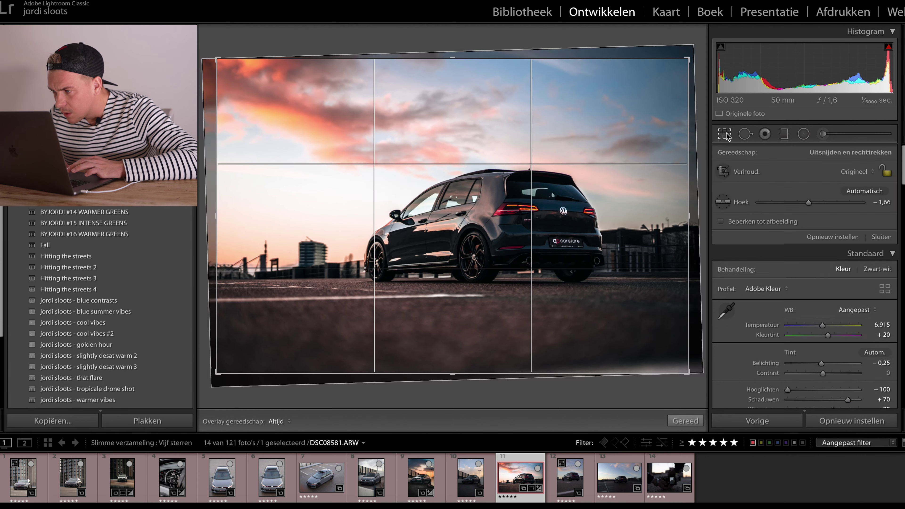
pyautogui.click(726, 135)
pyautogui.press('\\')
pyautogui.press('\\')
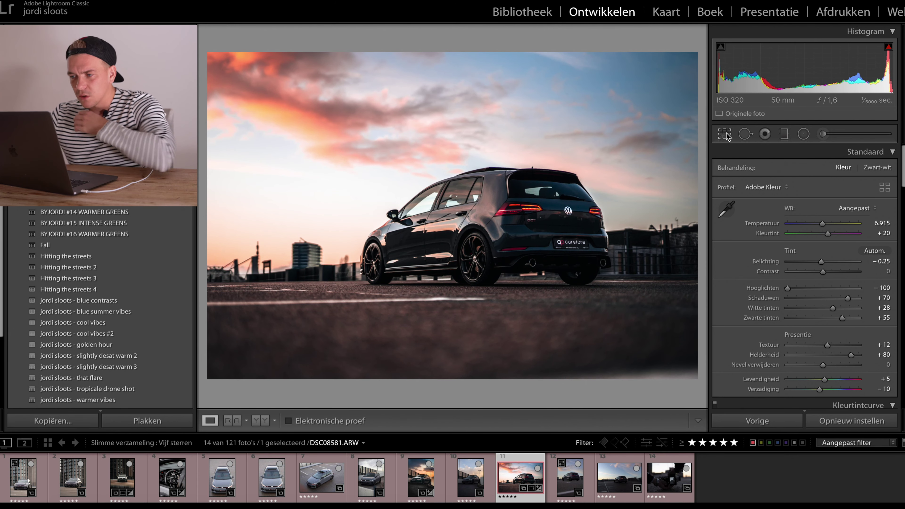
pyautogui.press('\\')
pyautogui.press('\\')
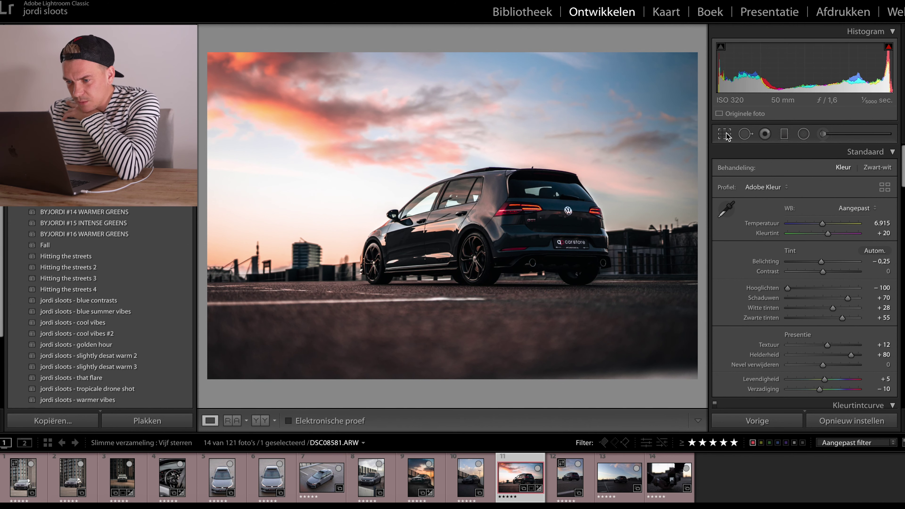
pyautogui.press('\\')
pyautogui.press('\\')
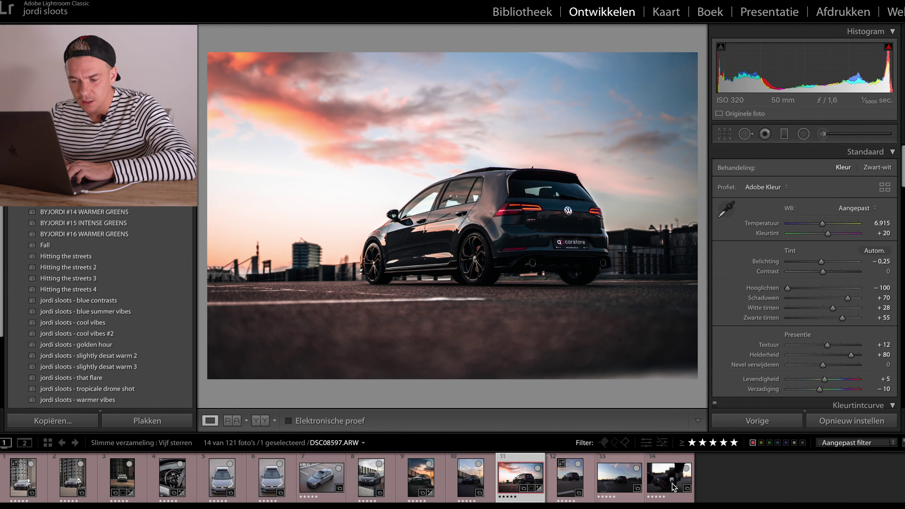
# Copy the develop settings of the edited landscape photo DSC08581.ARW, excluding the brush (Penseel) adjustments
pyautogui.press('Right')
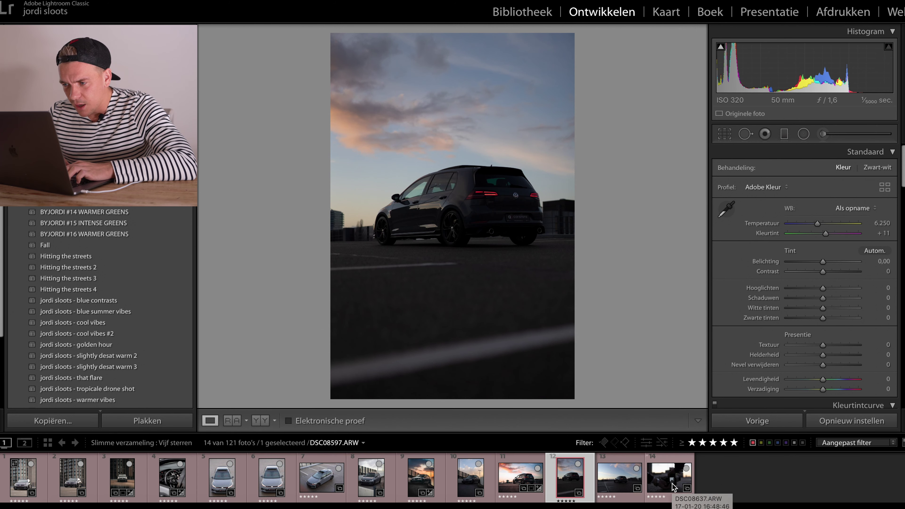
pyautogui.click(509, 480)
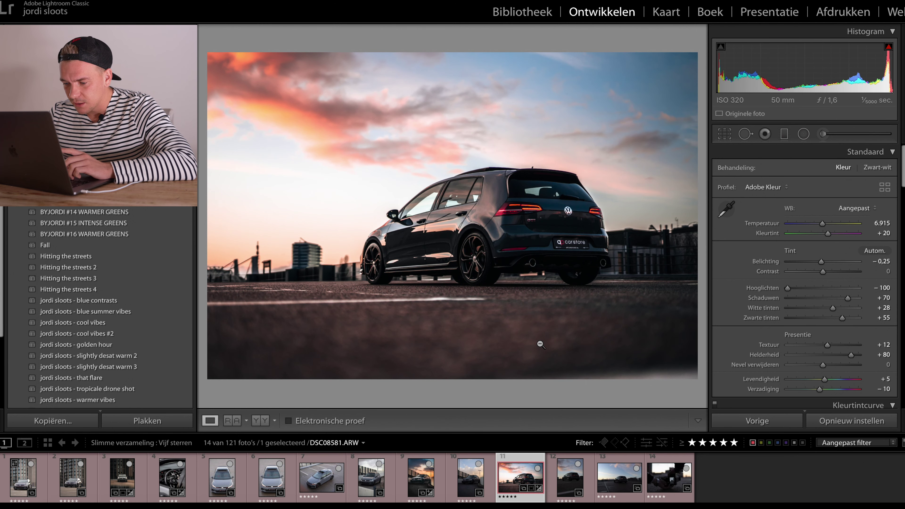
pyautogui.press('super+shift+c')
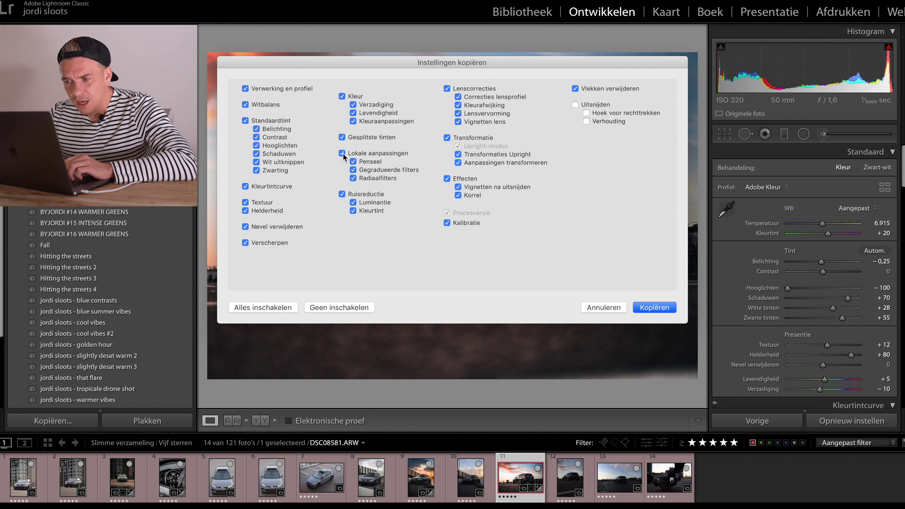
pyautogui.click(353, 163)
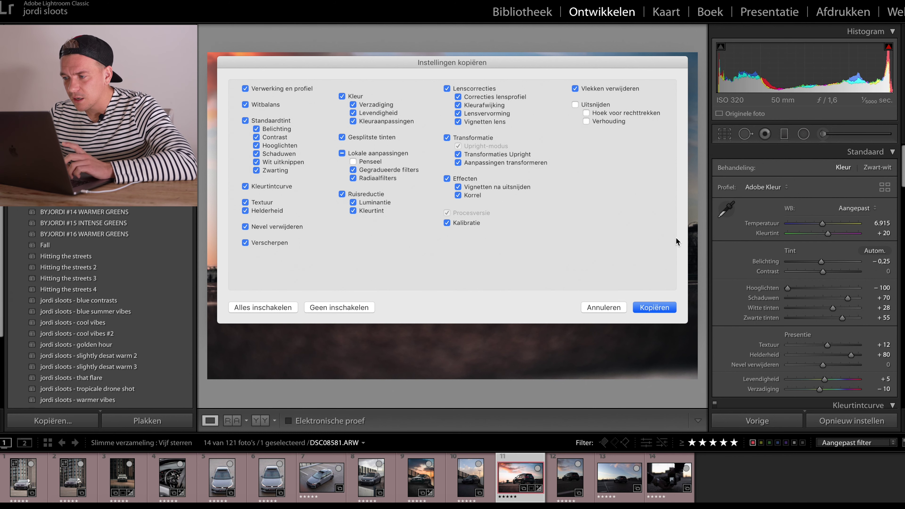
pyautogui.click(659, 307)
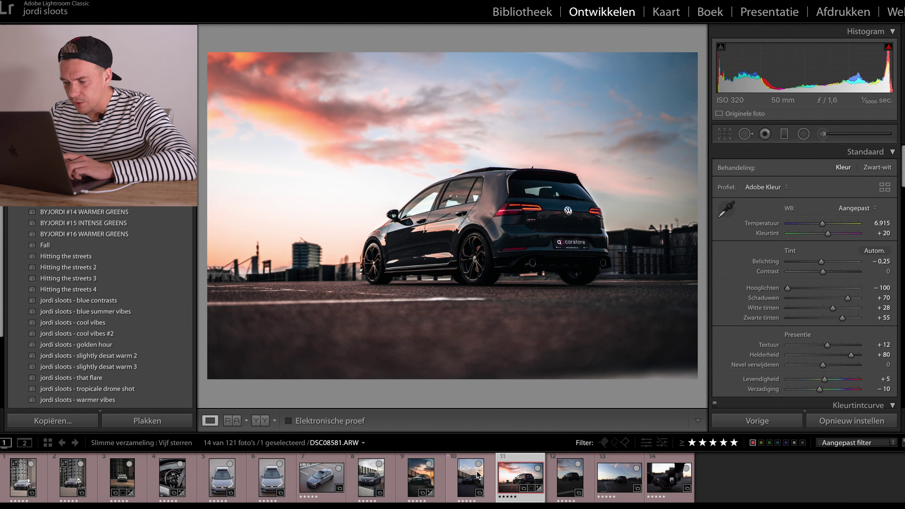
# Paste the copied settings onto the portrait rear-view photo DSC08597.ARW and compare it with the unedited version
pyautogui.click(477, 478)
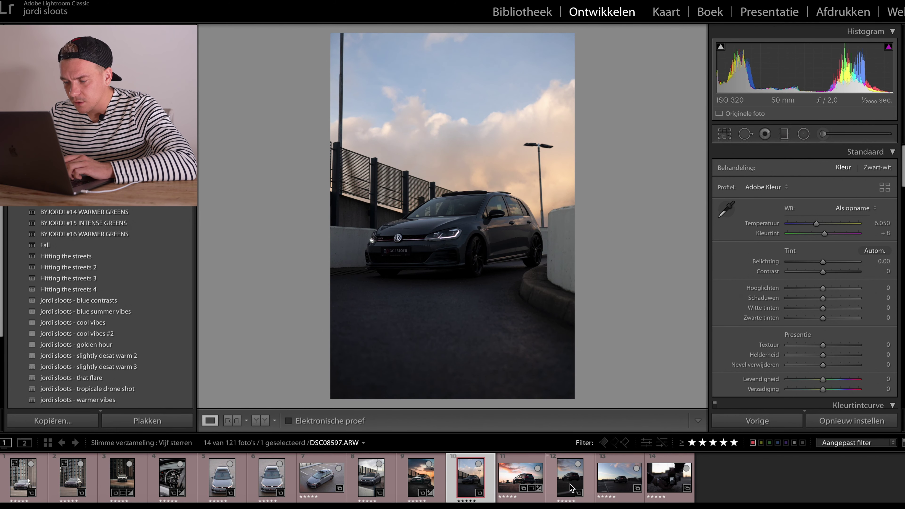
pyautogui.click(570, 484)
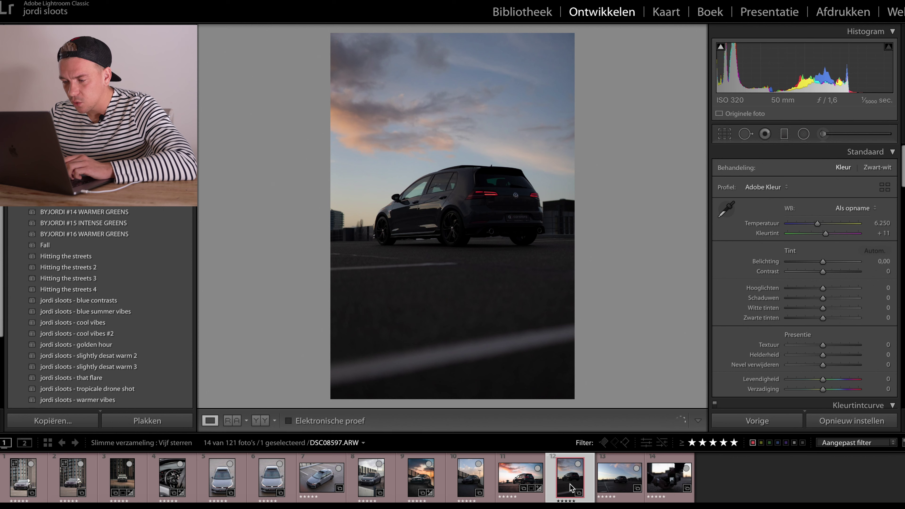
pyautogui.hotkey('ctrl', 'shift', 'v')
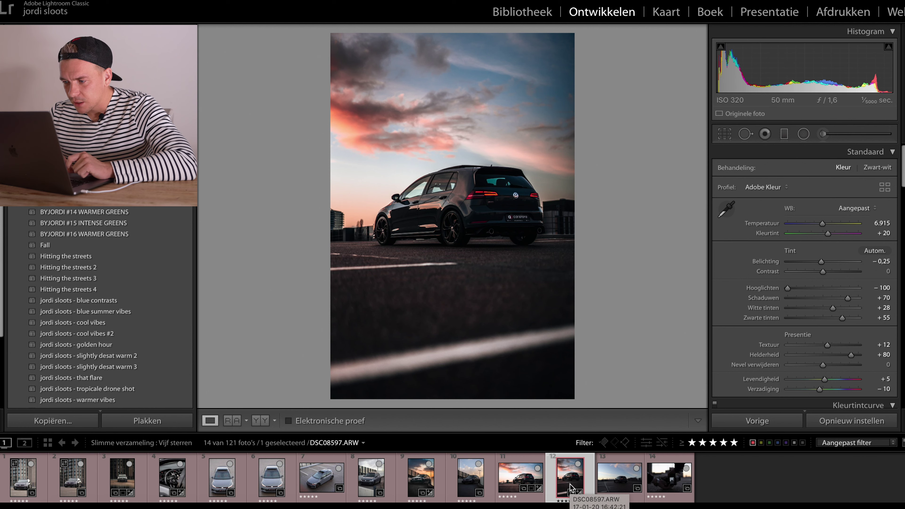
pyautogui.press('\\')
pyautogui.press('\\')
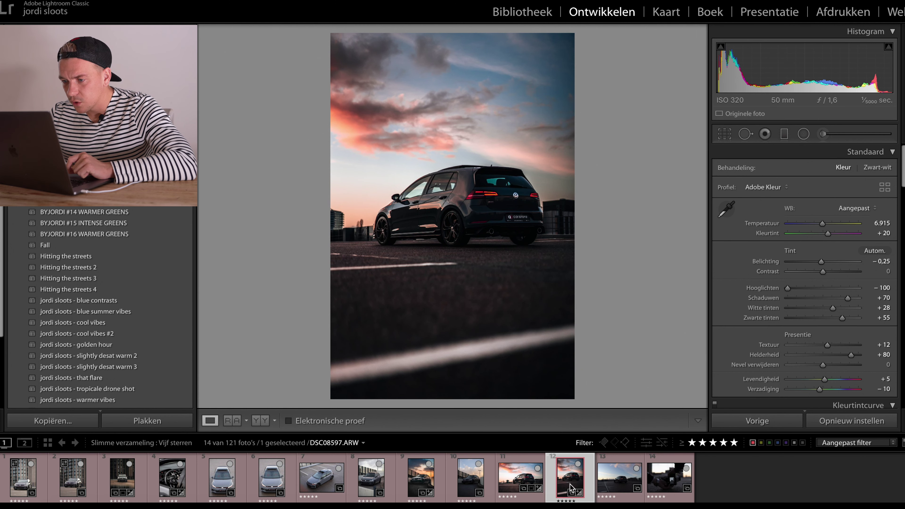
# Move the sky's graduated filter higher up in the portrait photo and adjust its exposure (Belichting)
pyautogui.click(785, 135)
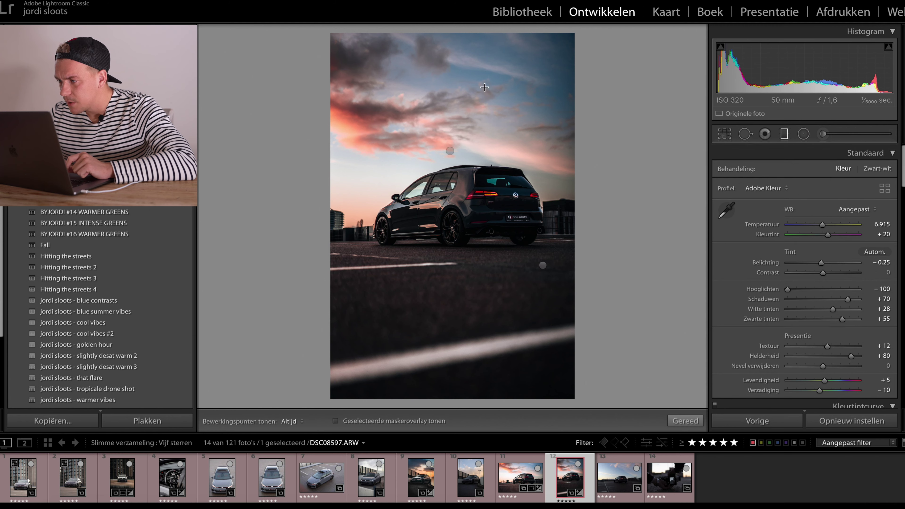
pyautogui.click(450, 148)
pyautogui.moveTo(451, 134); pyautogui.dragTo(458, 102)
pyautogui.moveTo(822, 207); pyautogui.dragTo(825, 210)
pyautogui.moveTo(824, 212); pyautogui.dragTo(824, 212)
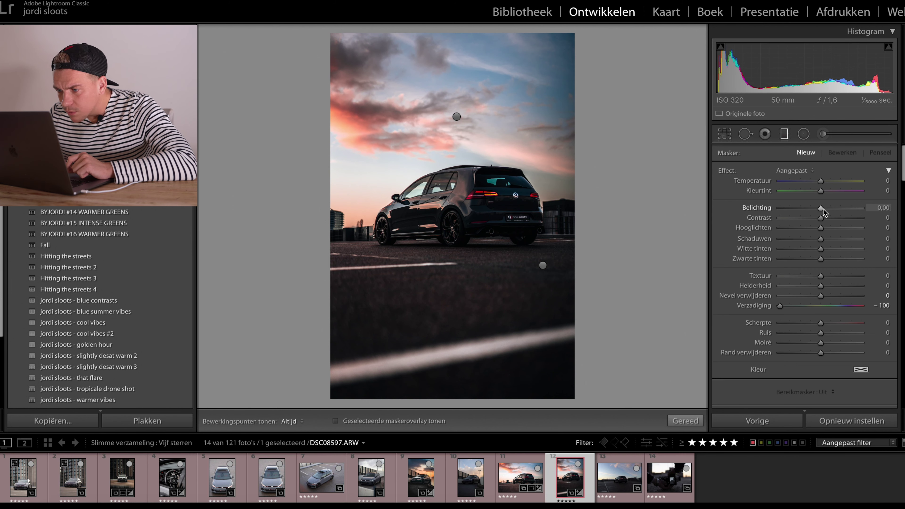
# Delete the graduated filter over the asphalt, compare with the unedited photo and finish the filter editing
pyautogui.click(542, 264)
pyautogui.moveTo(543, 264); pyautogui.dragTo(592, 337)
pyautogui.press('Delete')
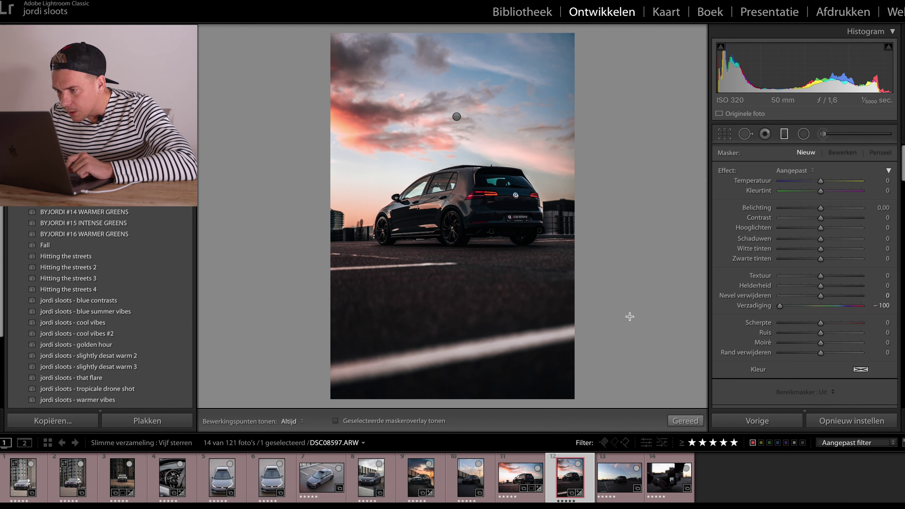
pyautogui.press('\\')
pyautogui.press('\\')
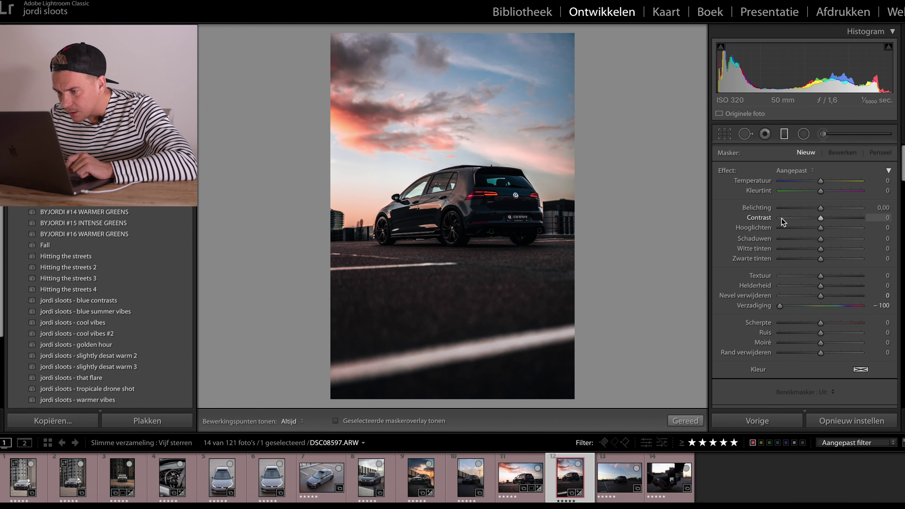
pyautogui.press('m')
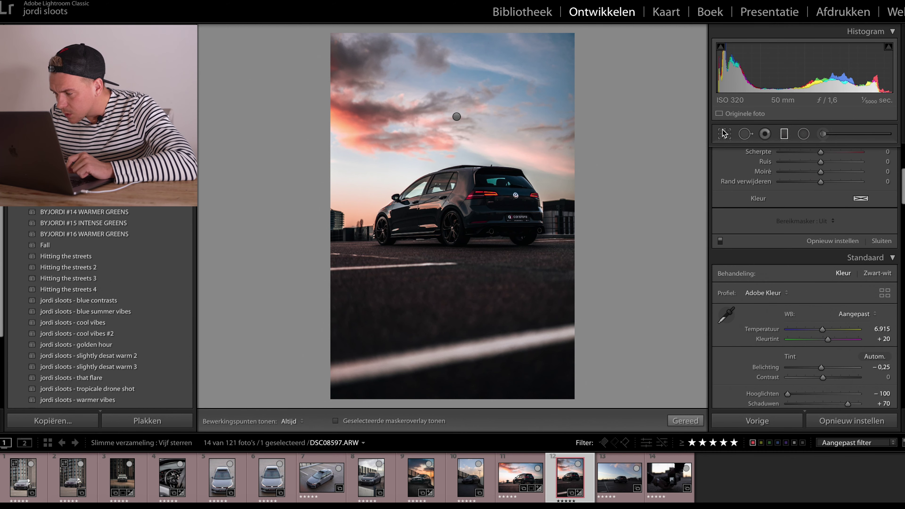
pyautogui.click(723, 134)
pyautogui.click(723, 134)
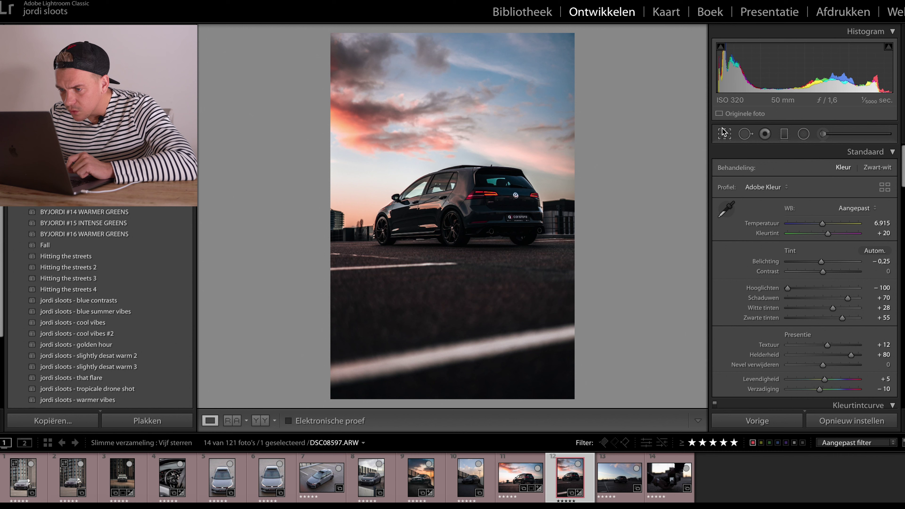
# Set the portrait photo's contrast to −7 and temperature to 8.129, and compare it repeatedly with the unedited version
pyautogui.moveTo(825, 273); pyautogui.dragTo(822, 273)
pyautogui.moveTo(822, 224); pyautogui.dragTo(835, 225)
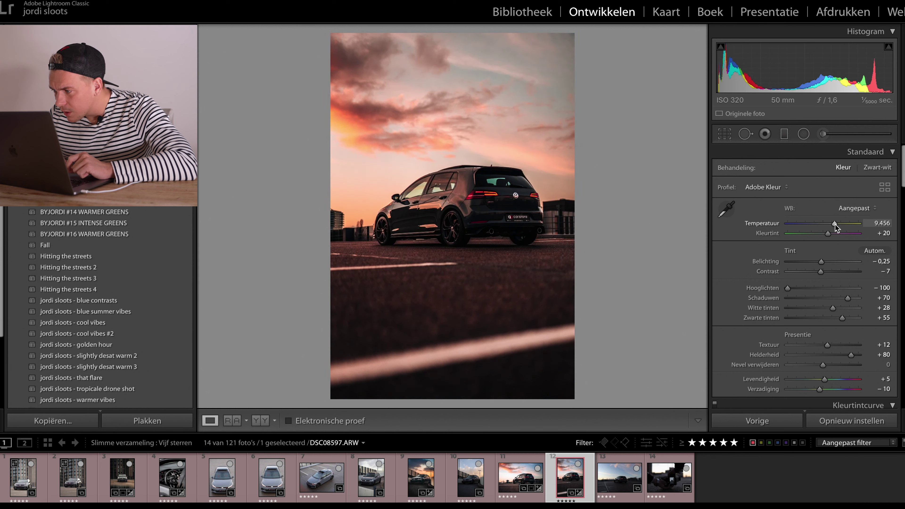
pyautogui.moveTo(835, 224); pyautogui.dragTo(831, 224)
pyautogui.press('\\')
pyautogui.press('\\')
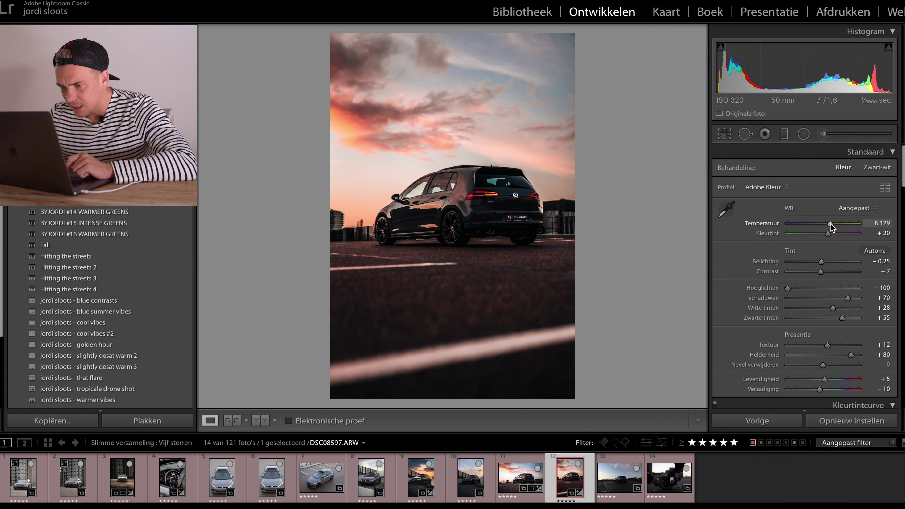
pyautogui.press('\\')
pyautogui.press('\\')
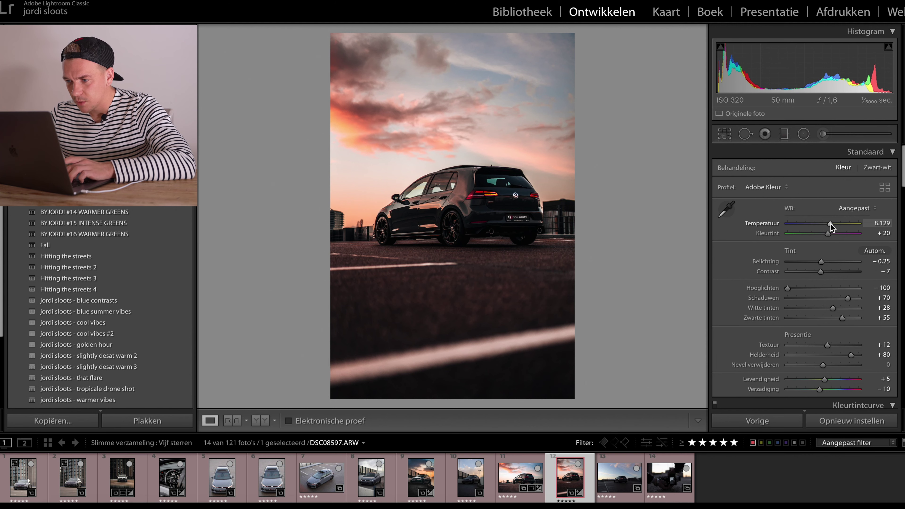
# Copy the develop settings of the portrait photo DSC08597.ARW
pyautogui.press('super+shift+c')
pyautogui.press('Return')
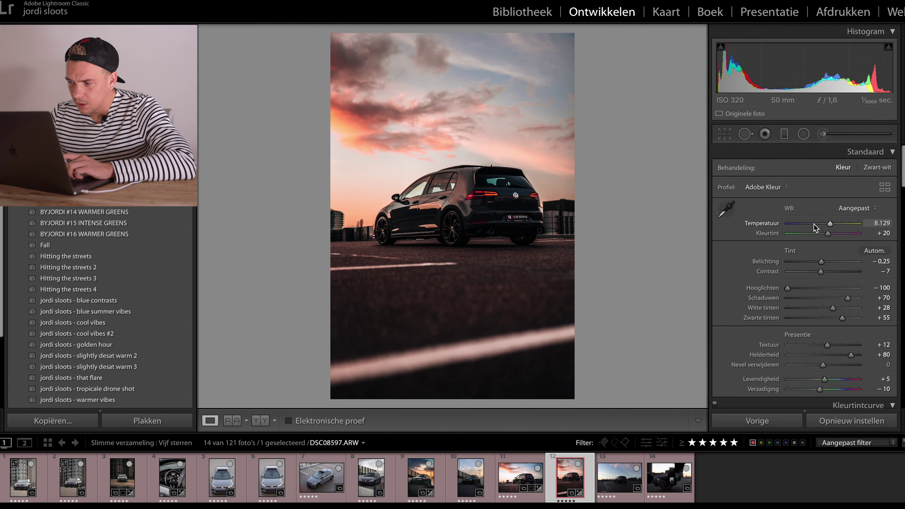
# Make a virtual copy of the landscape photo DSC08581.ARW and return to the original
pyautogui.click(514, 479)
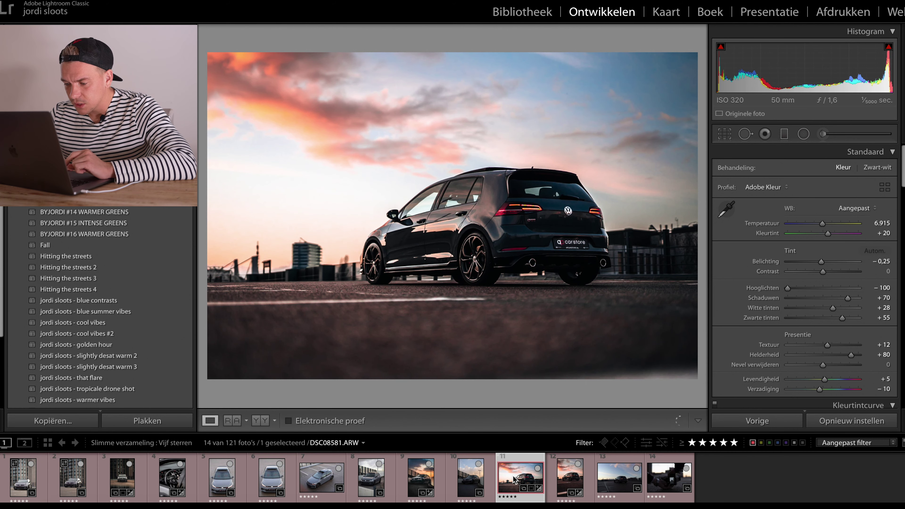
pyautogui.rightClick(512, 476)
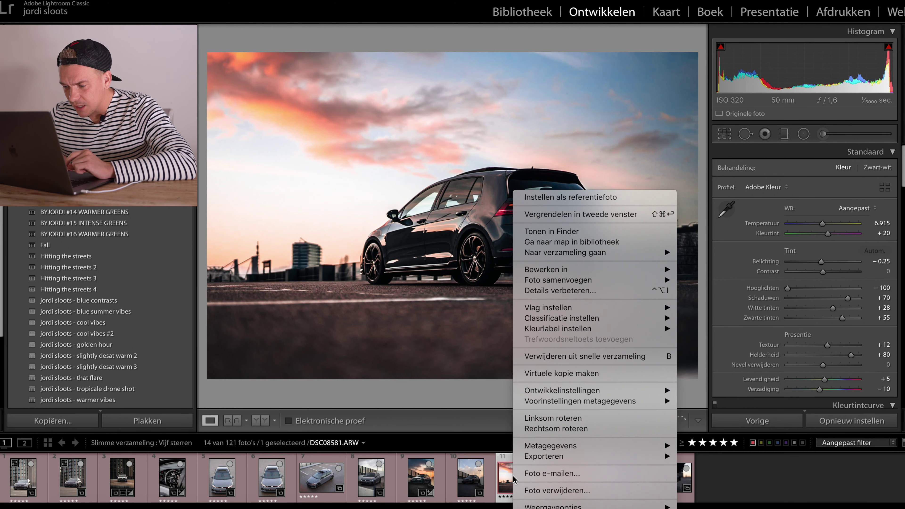
pyautogui.click(545, 374)
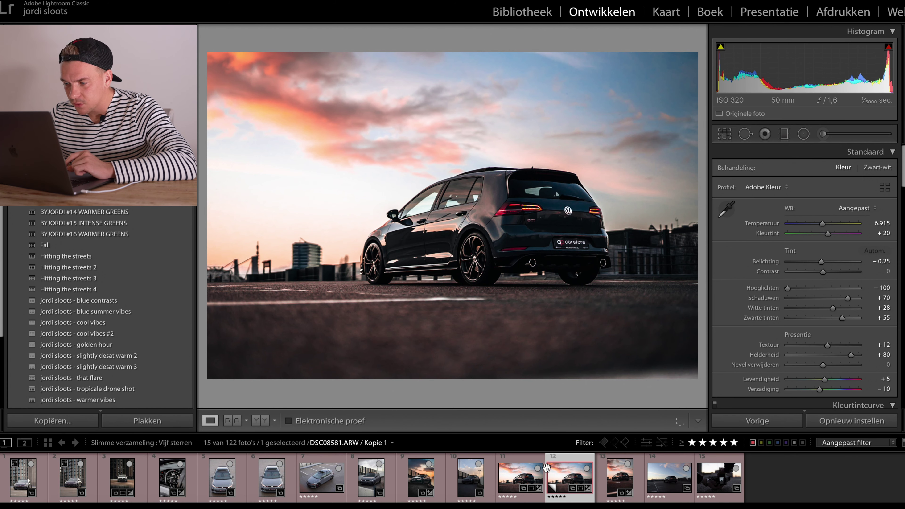
pyautogui.press('\\')
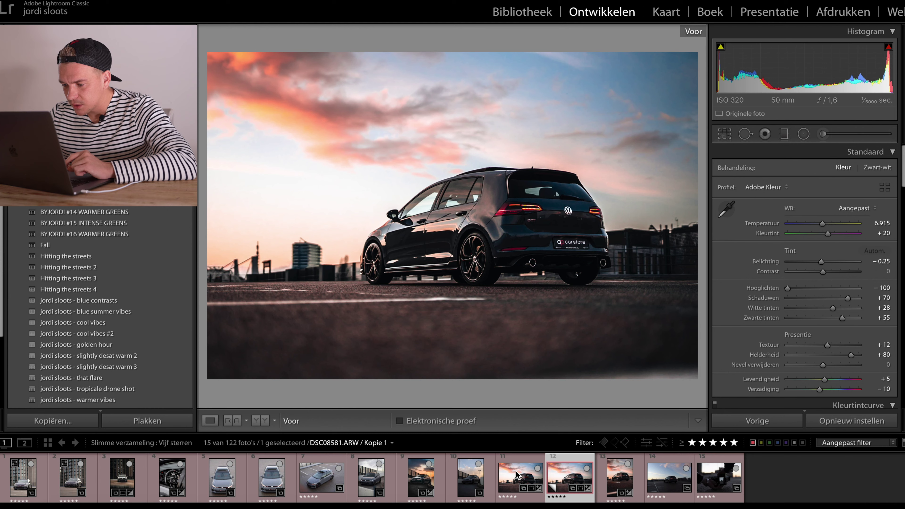
pyautogui.click(504, 479)
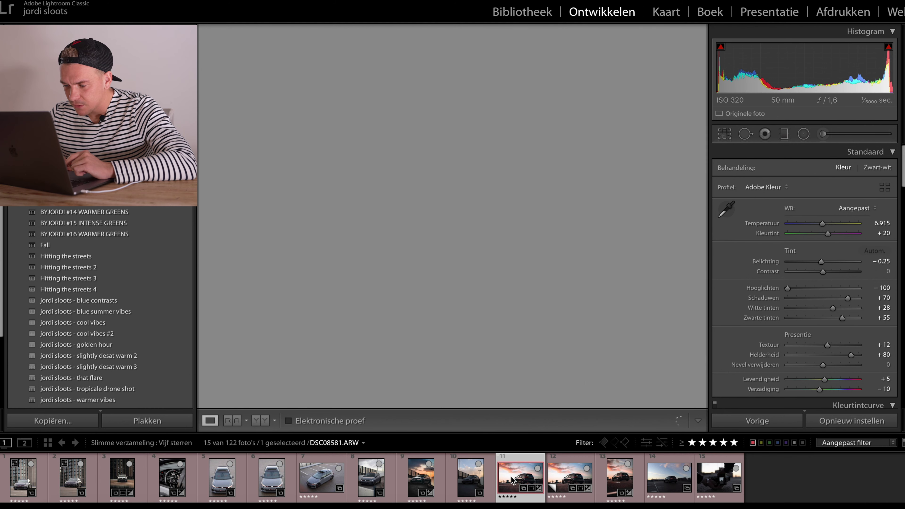